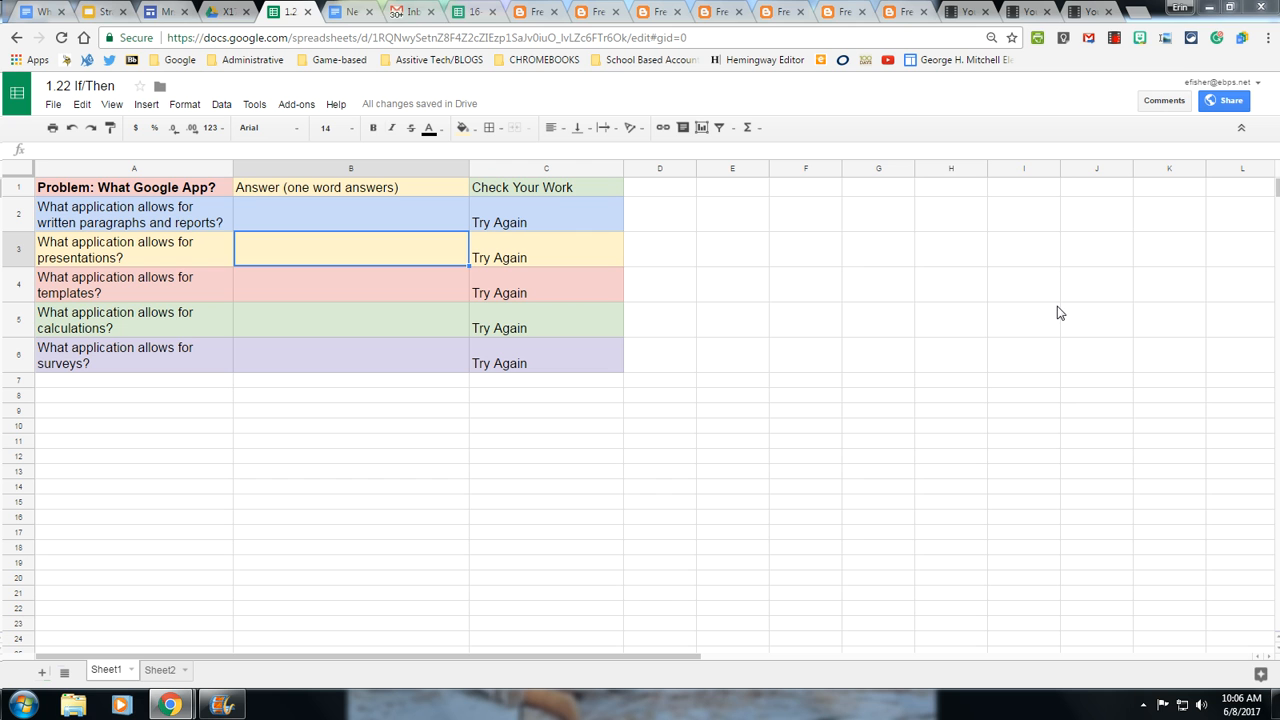
click(726, 320)
click(1021, 452)
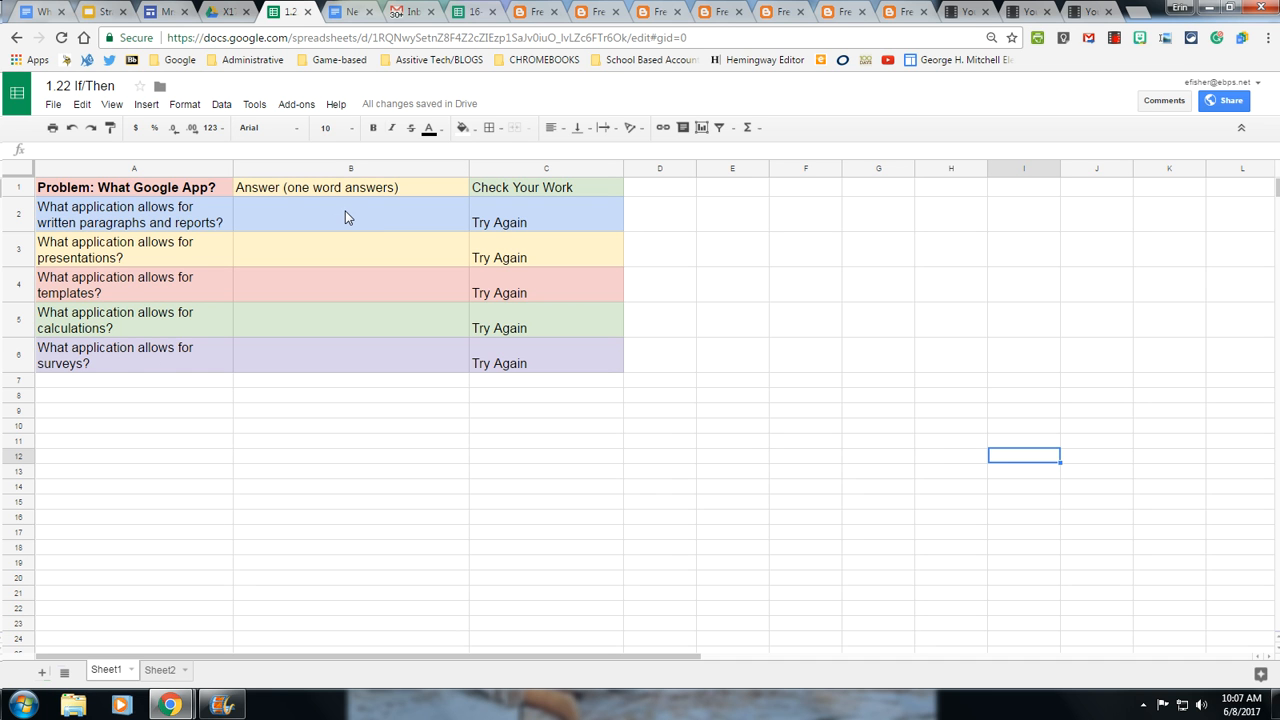
Enter "Docs" in B2 as the answer to the written paragraphs and reports question.
click(110, 214)
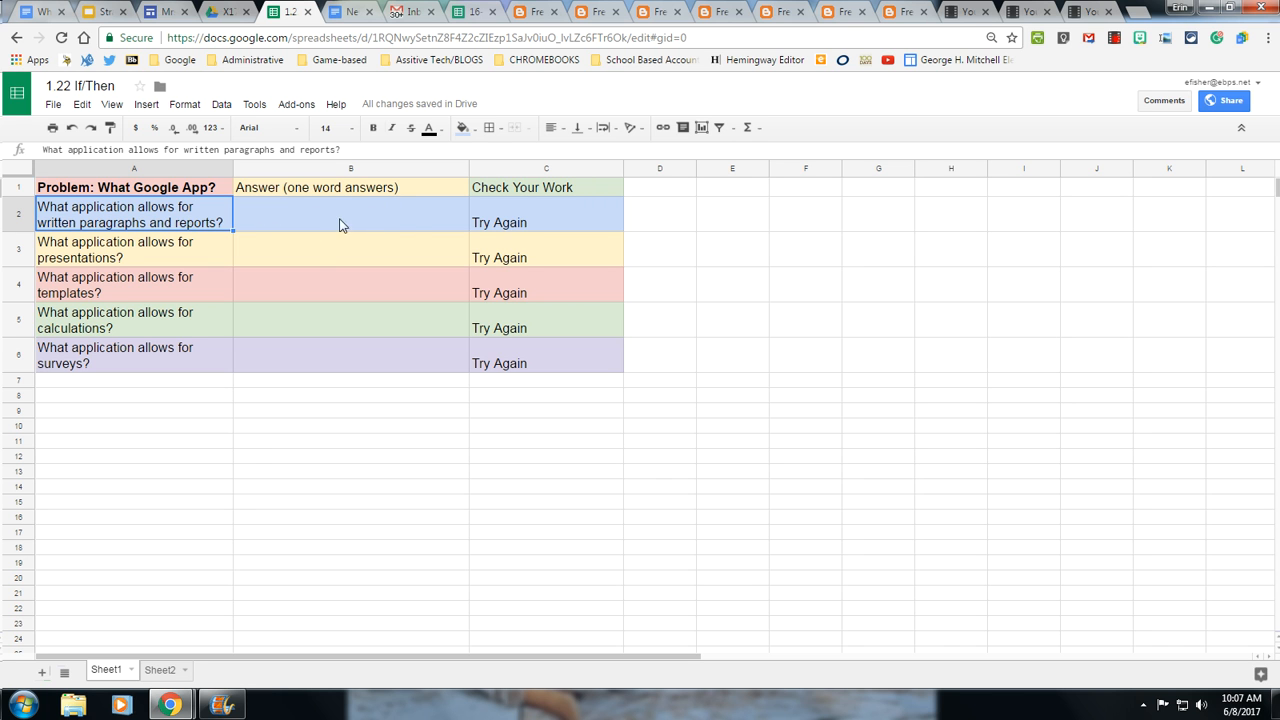
click(409, 221)
click(534, 219)
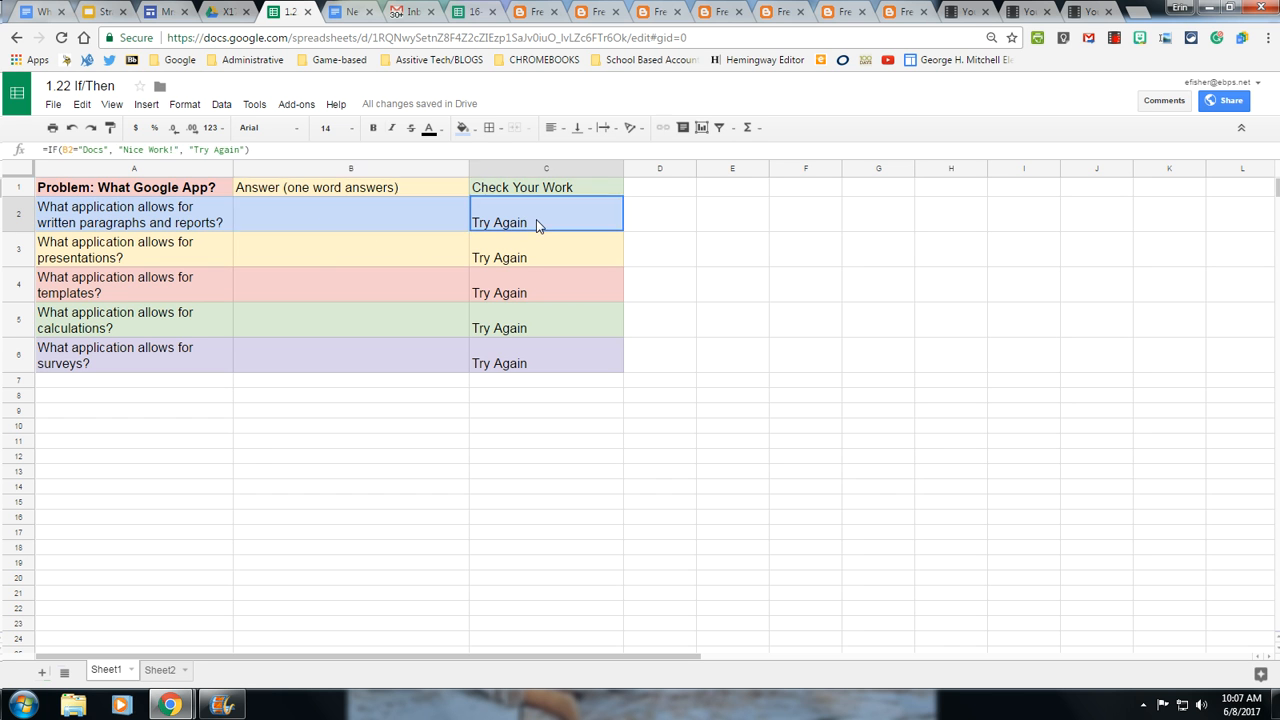
click(361, 215)
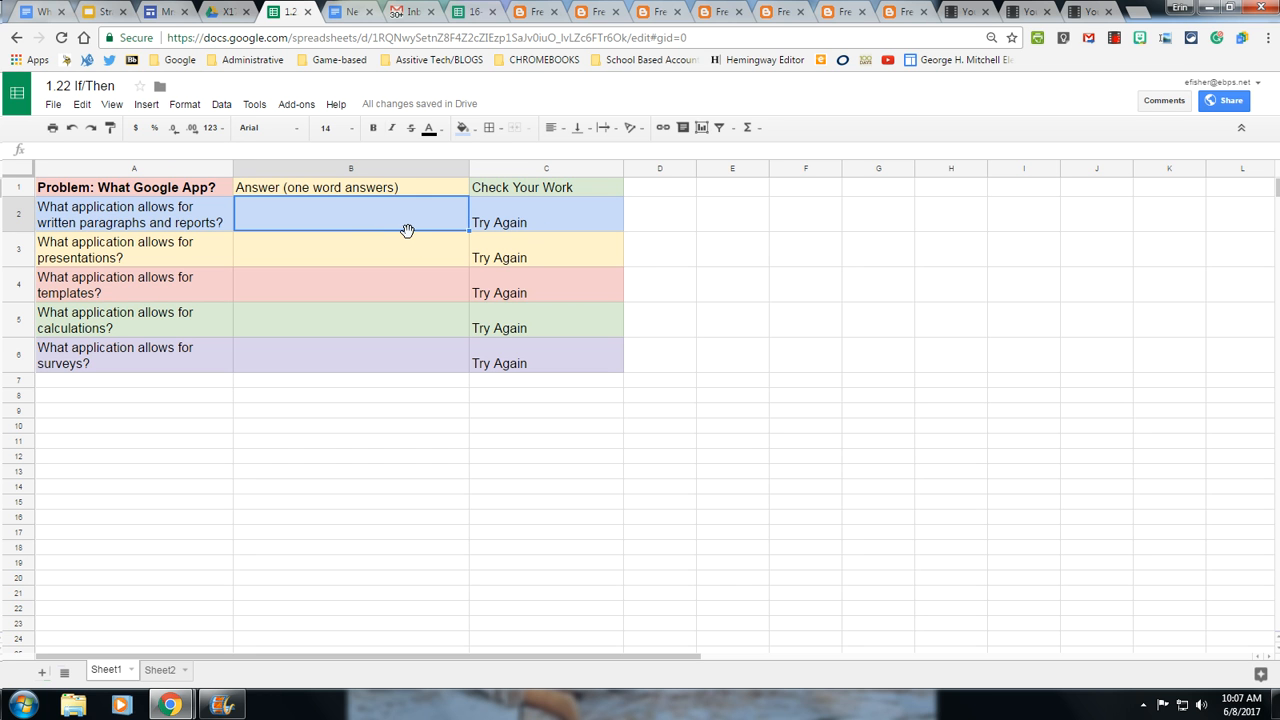
text(Docs)
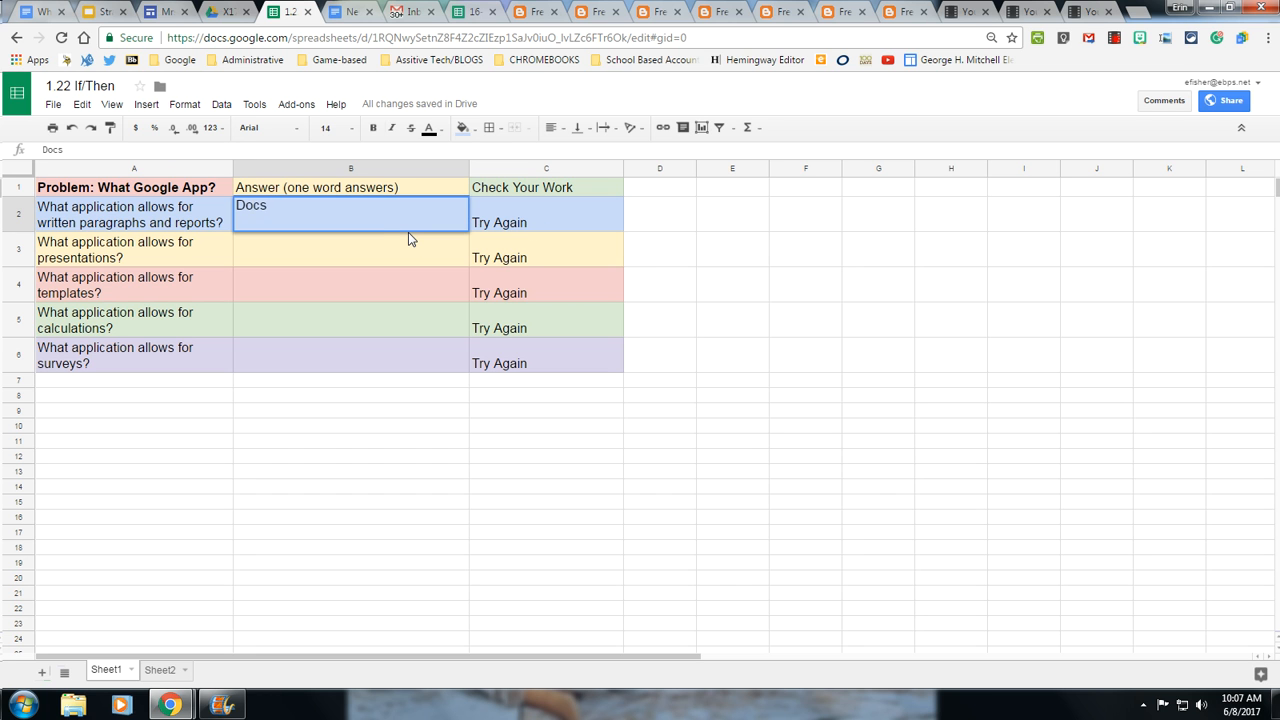
key(Return)
key(Up)
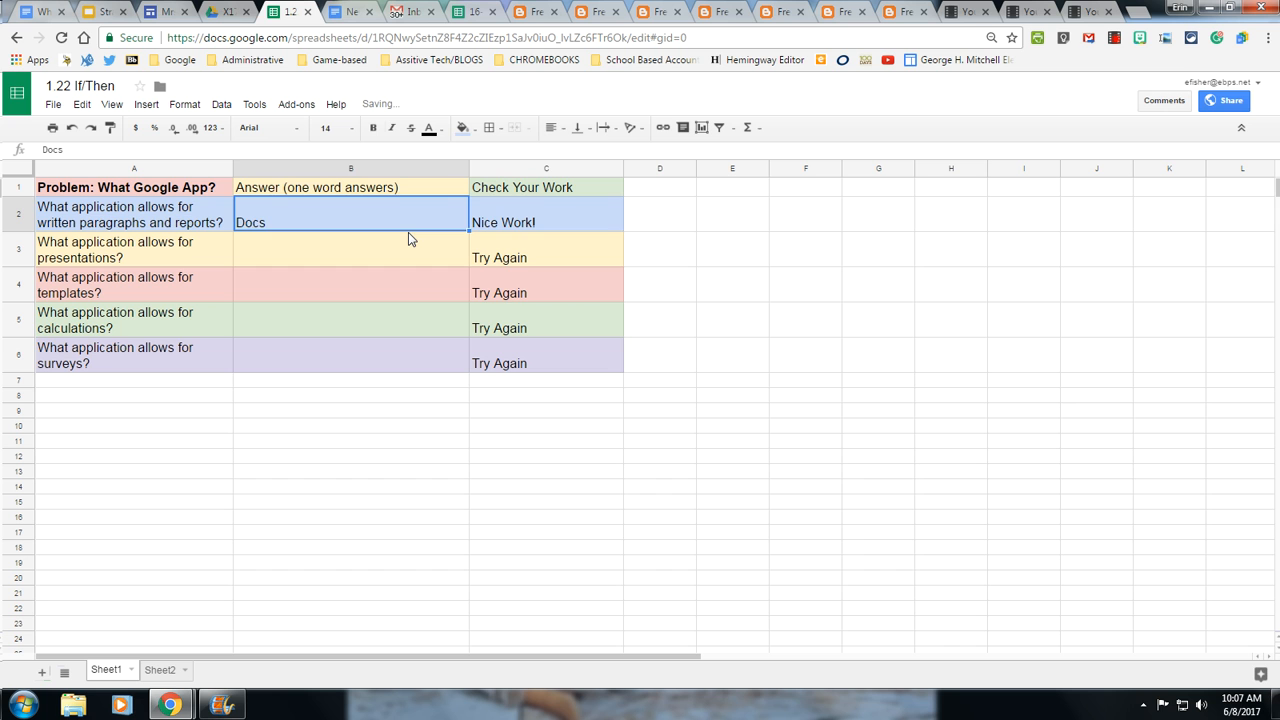
key(Right)
key(Left)
Enter "Slides" in B3 as the answer to the presentations question.
key(Down)
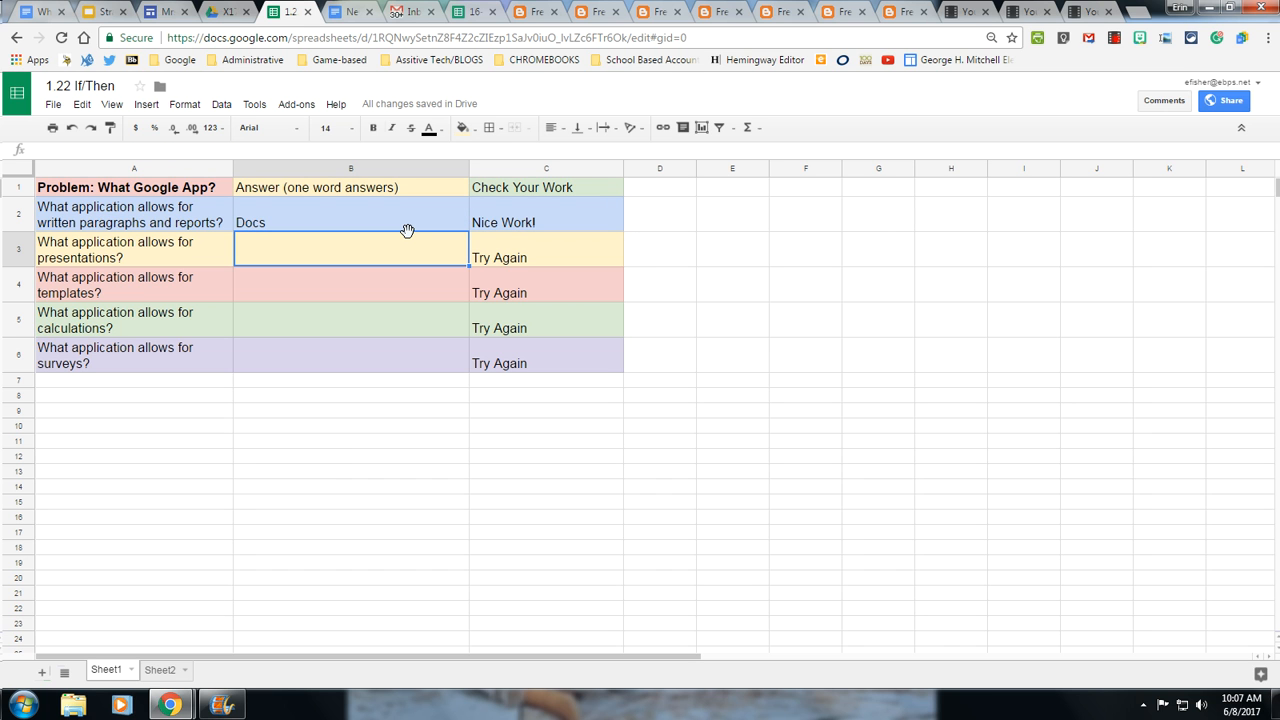
text(Slides)
key(Return)
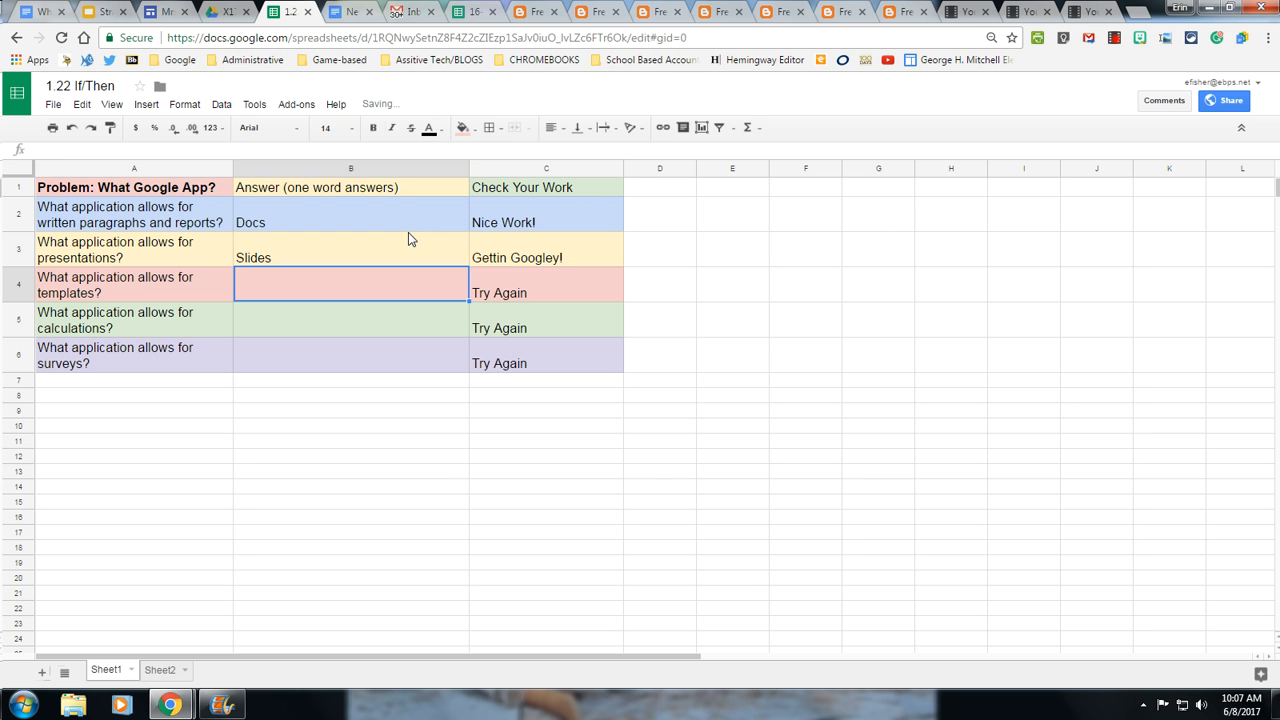
Examine the IF formulas in C2 and C3 against the answers in B2 and B3.
key(Up)
key(Right)
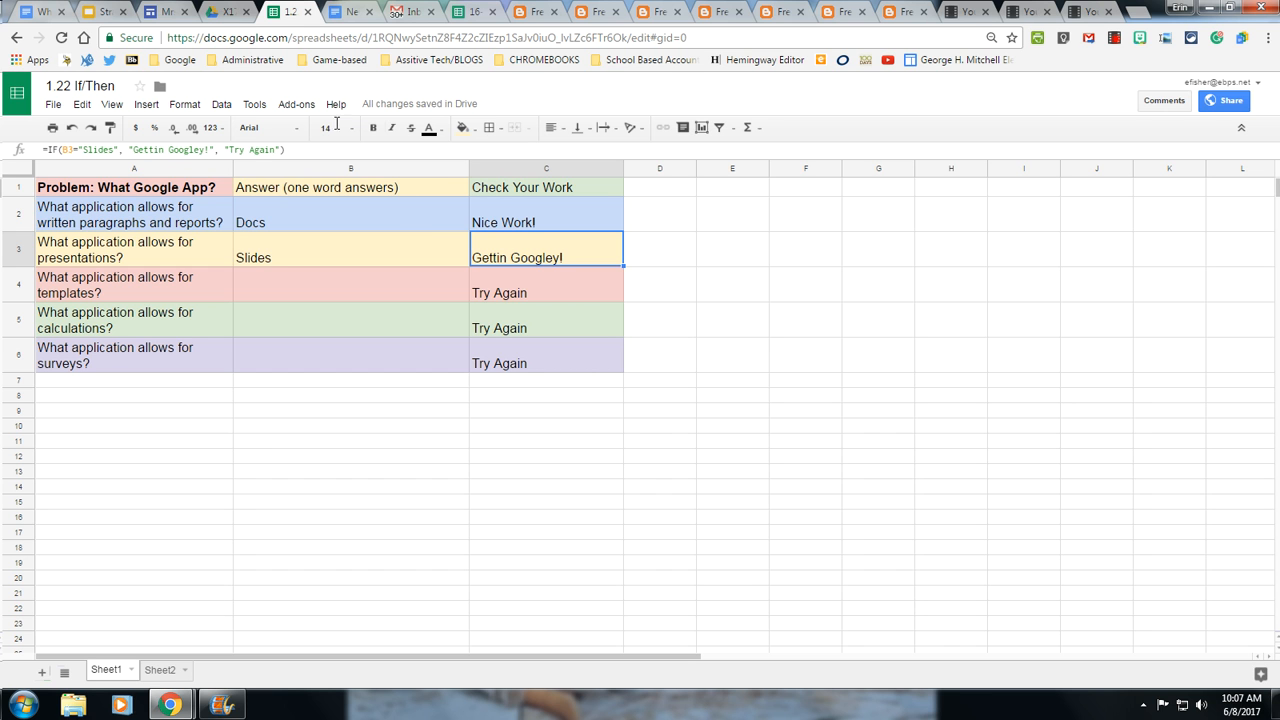
click(522, 222)
click(520, 255)
click(410, 228)
click(409, 254)
click(490, 258)
On Sheet2, enter the question "Who is the yellow bird on Sesame Street?" in A3.
click(163, 671)
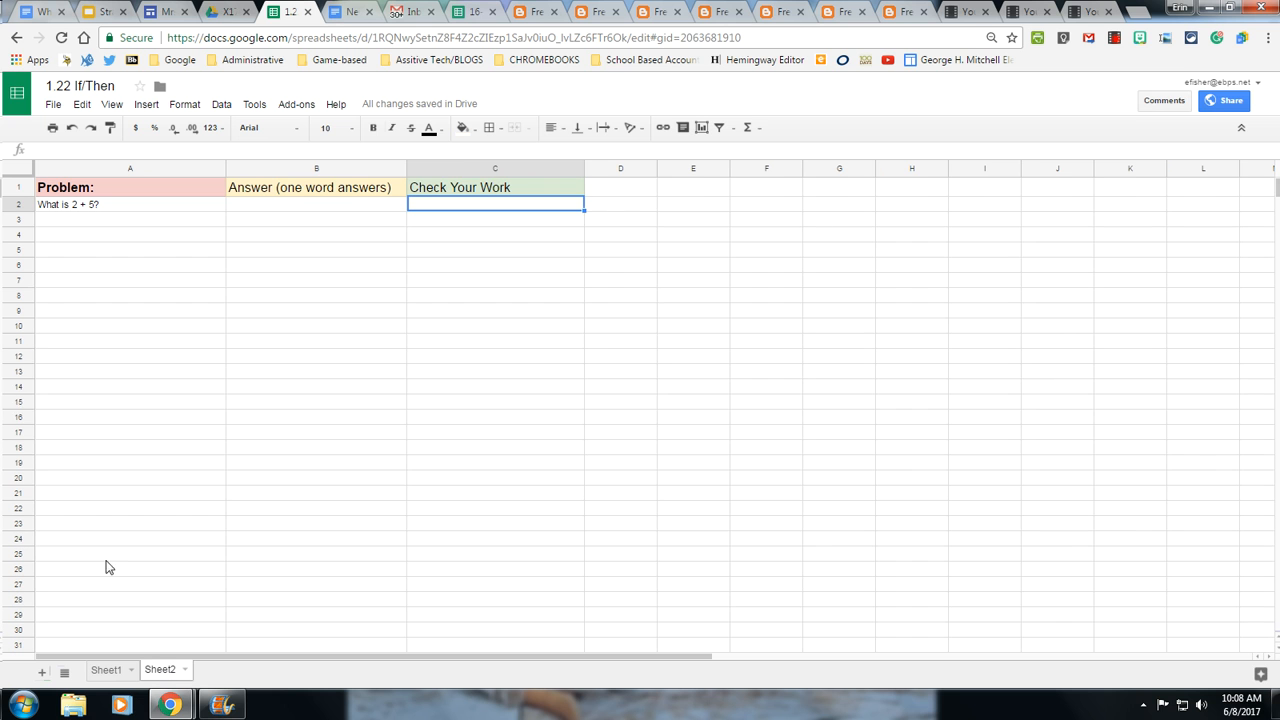
click(73, 210)
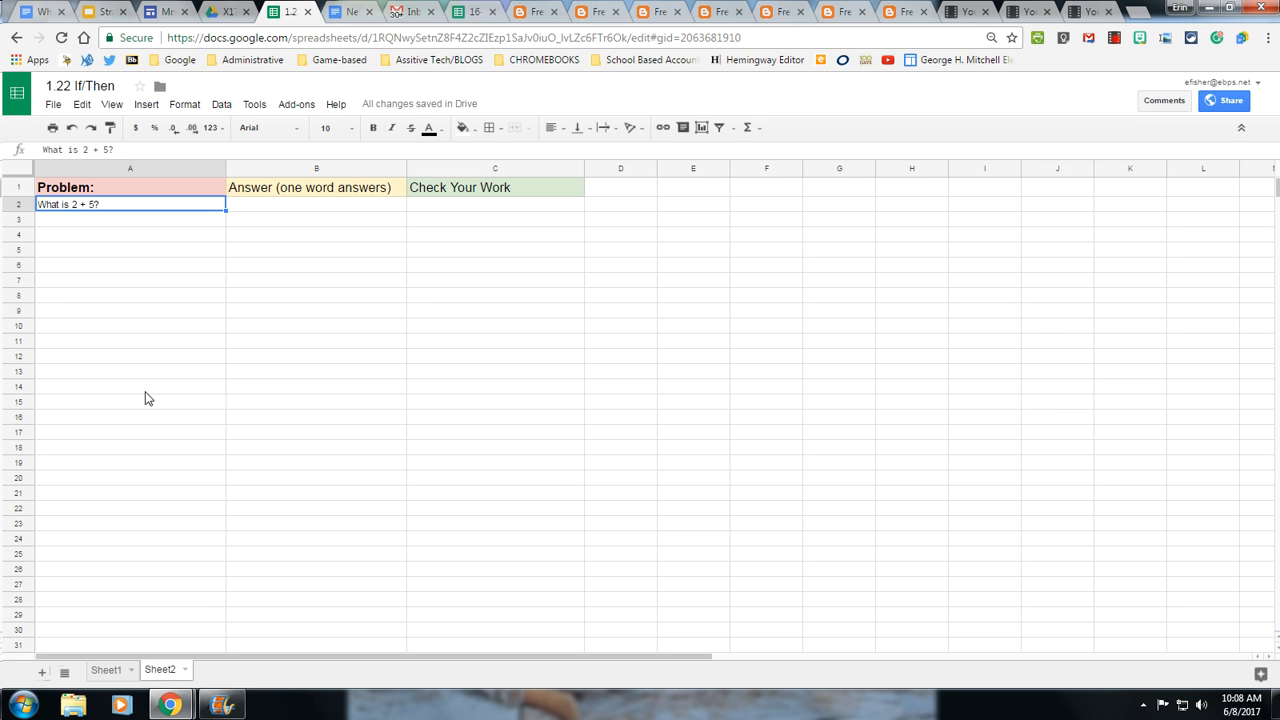
click(111, 222)
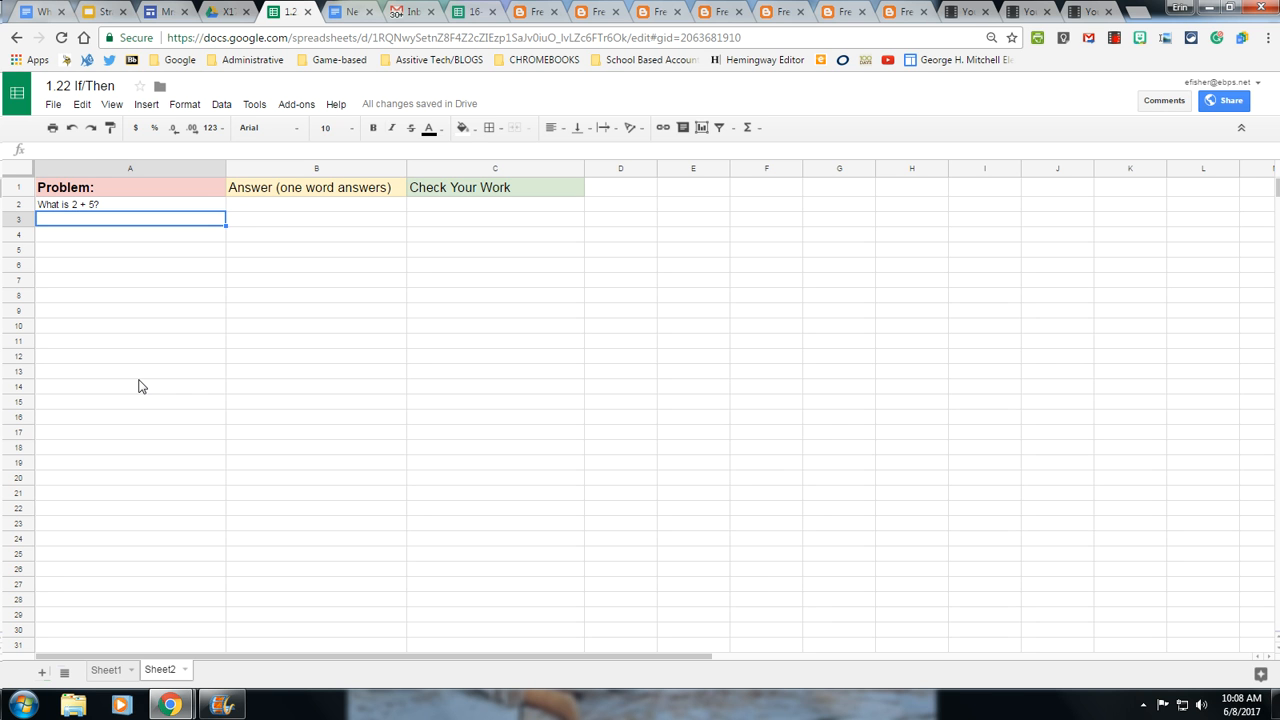
text(Who )
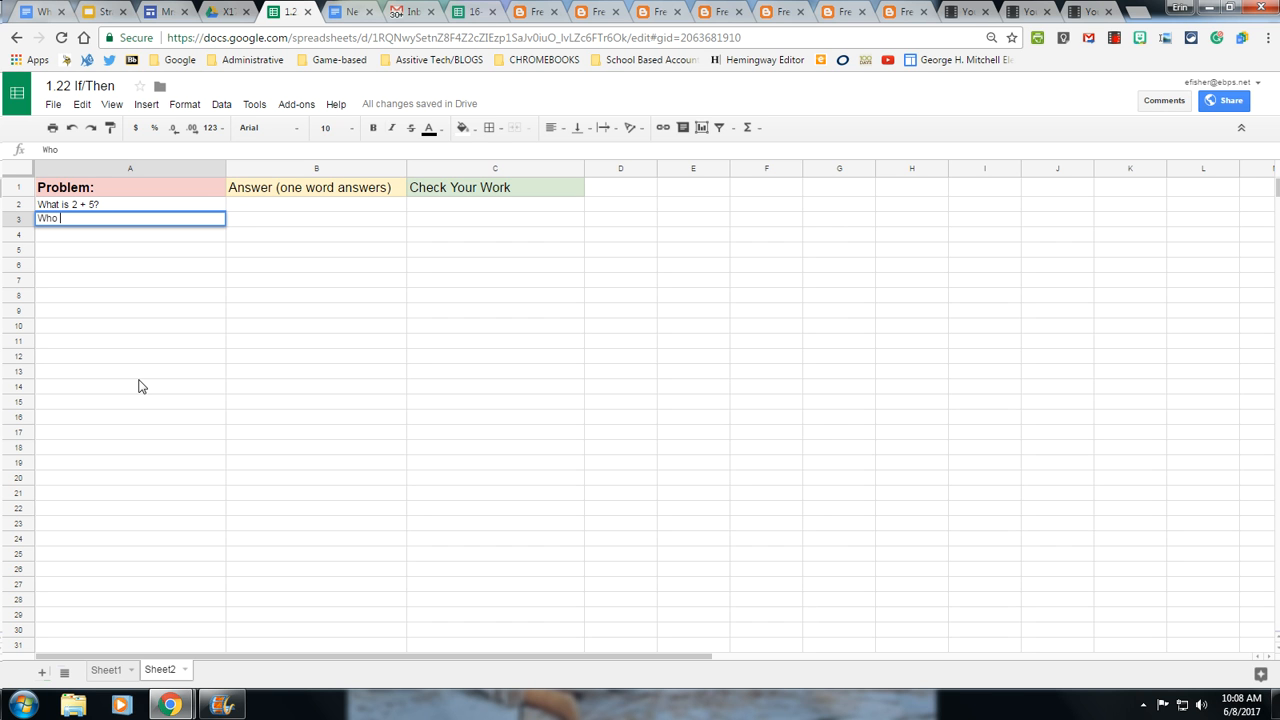
text(is the yellow bird on Sesame Street)
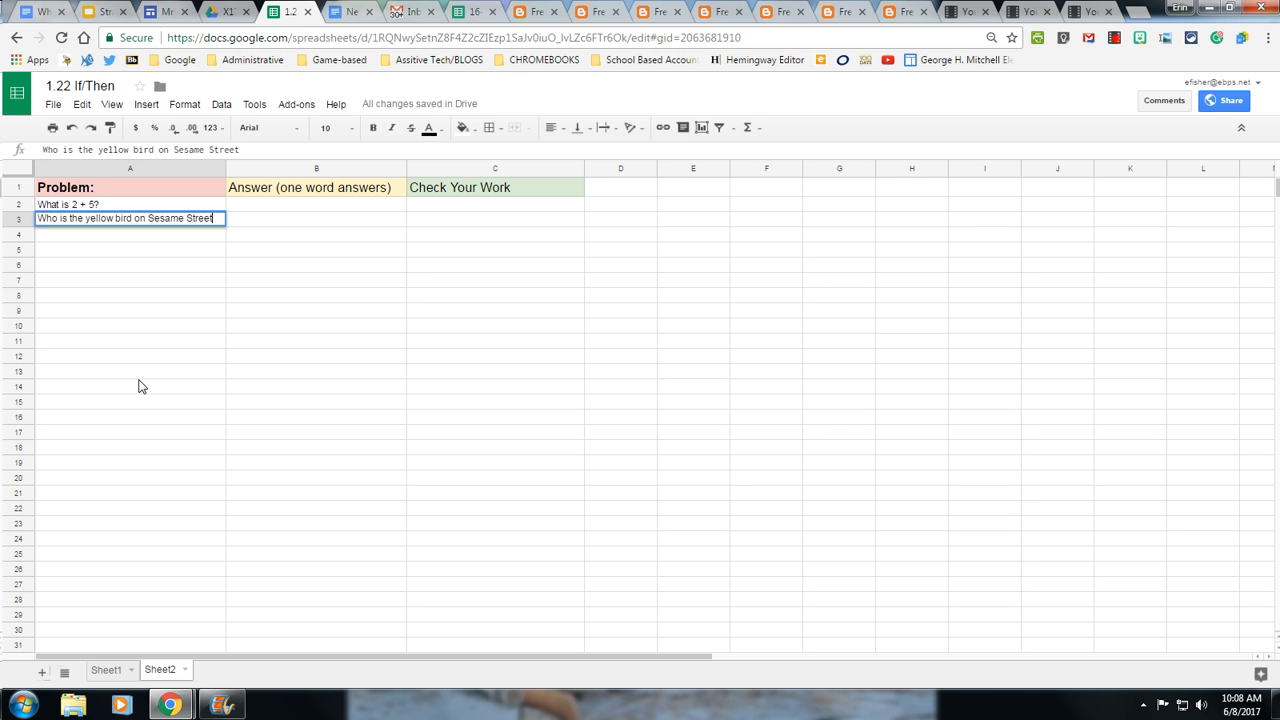
text(?)
click(313, 302)
click(274, 206)
click(274, 222)
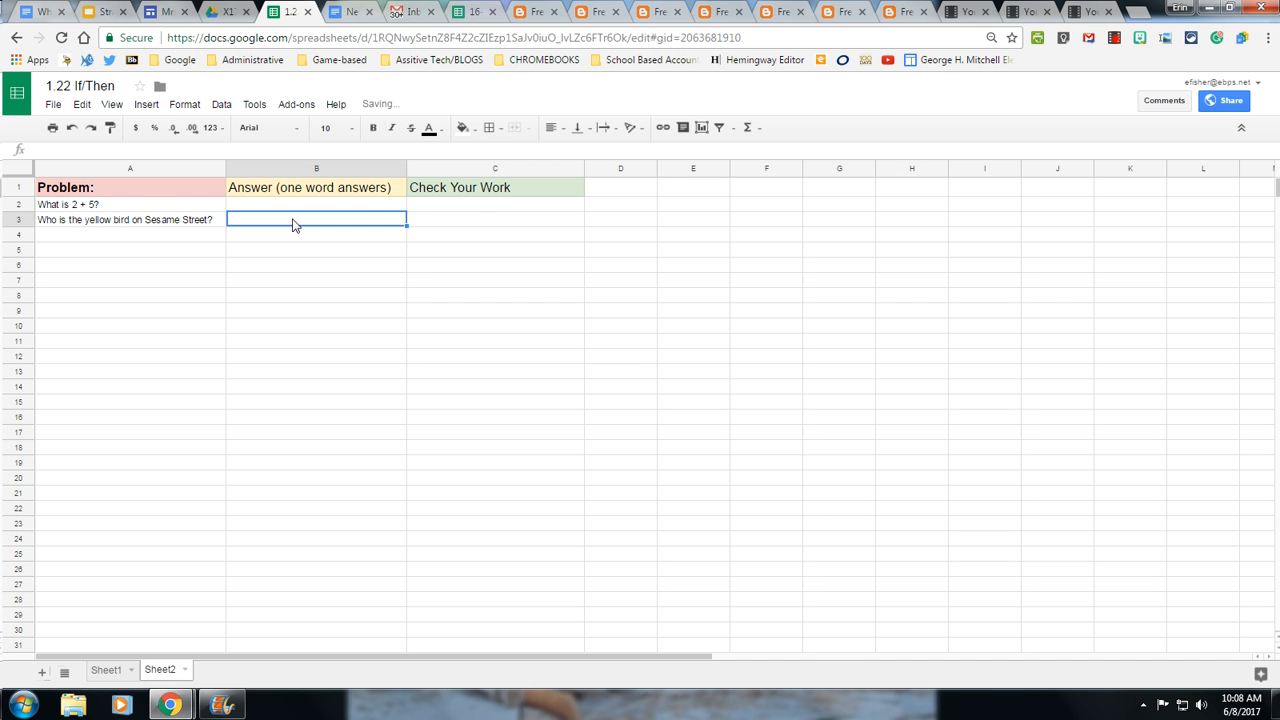
Enter the formula =IF(B2=7, "Nice Job","Try Again") in C2 to check the addition answer.
click(442, 205)
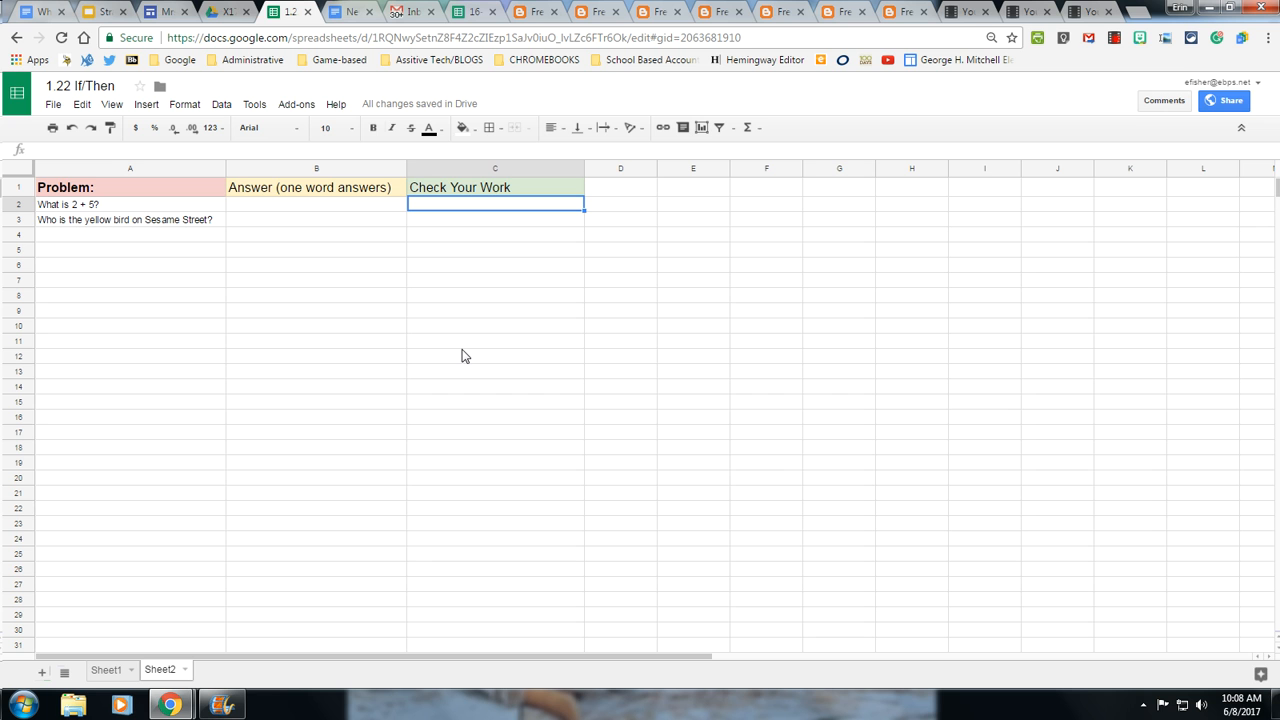
text(=)
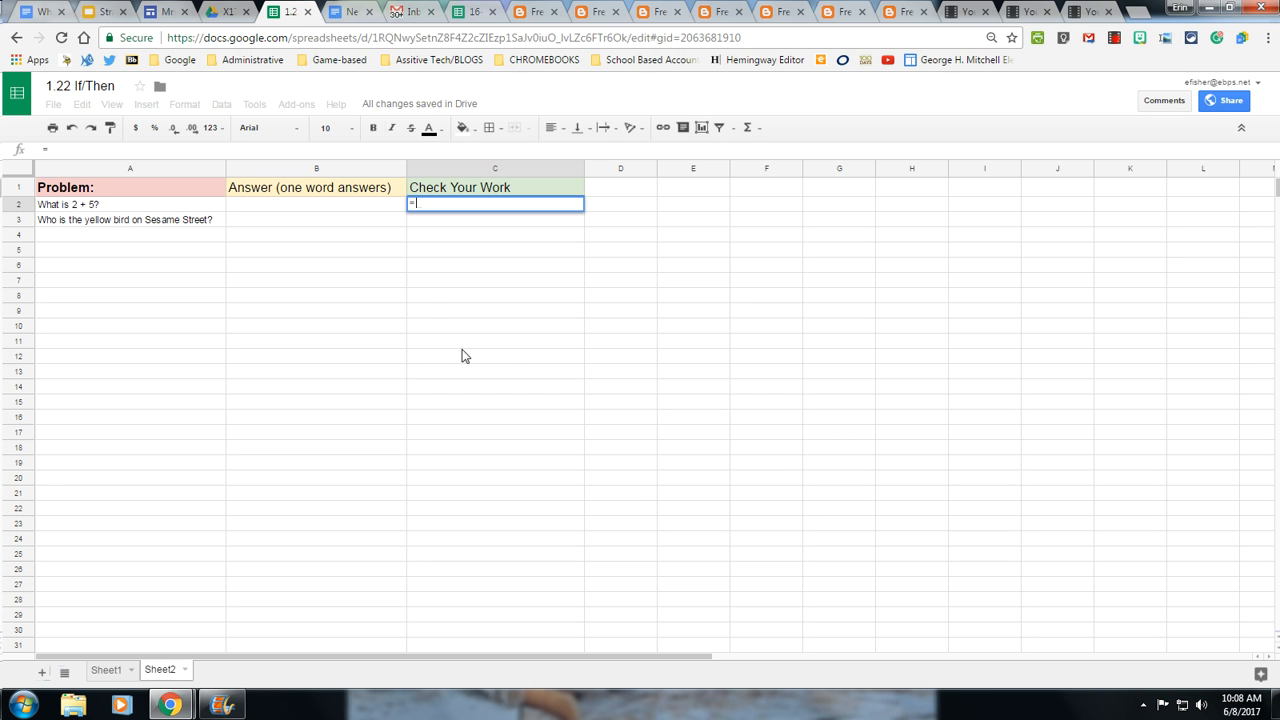
text(IF(B2)
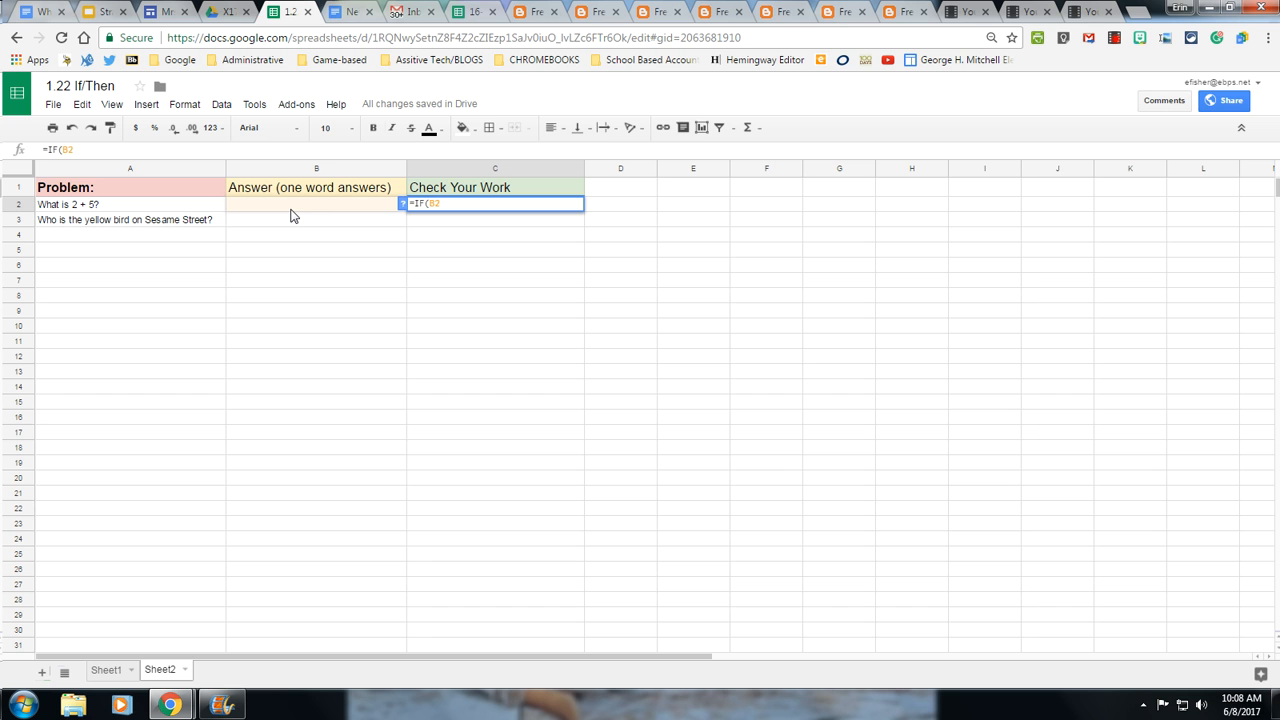
text(=)
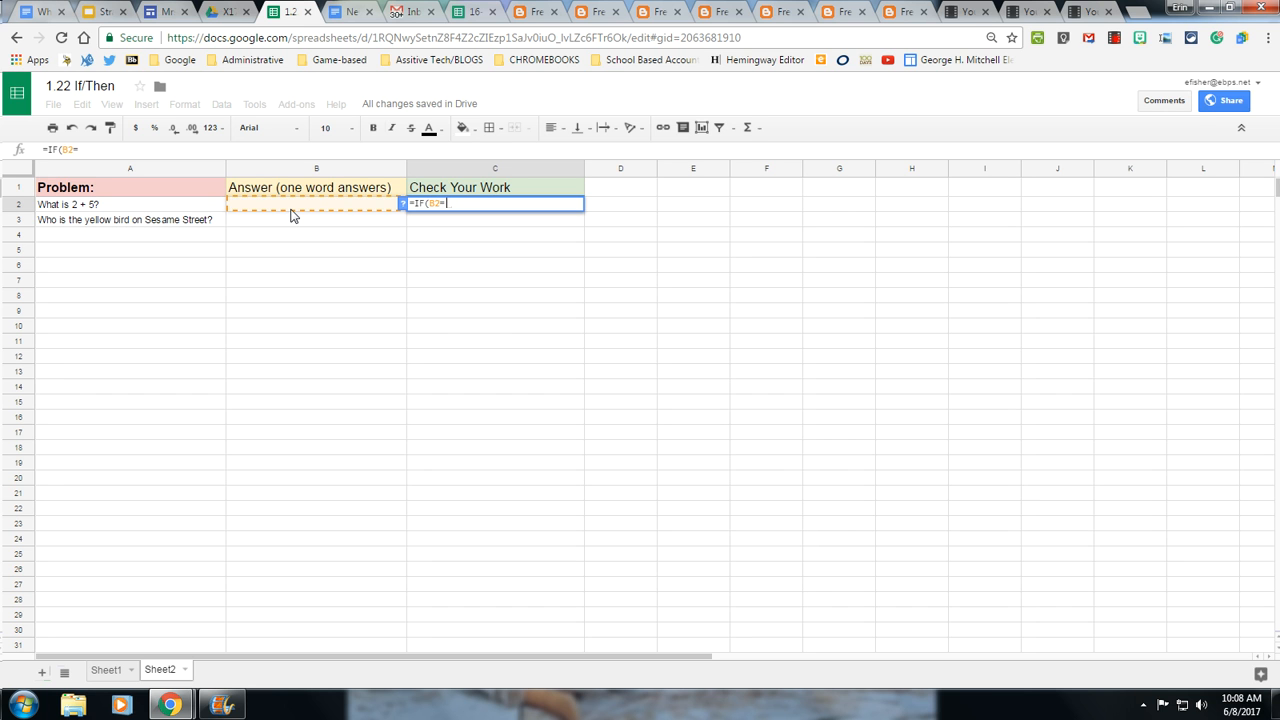
text(7)
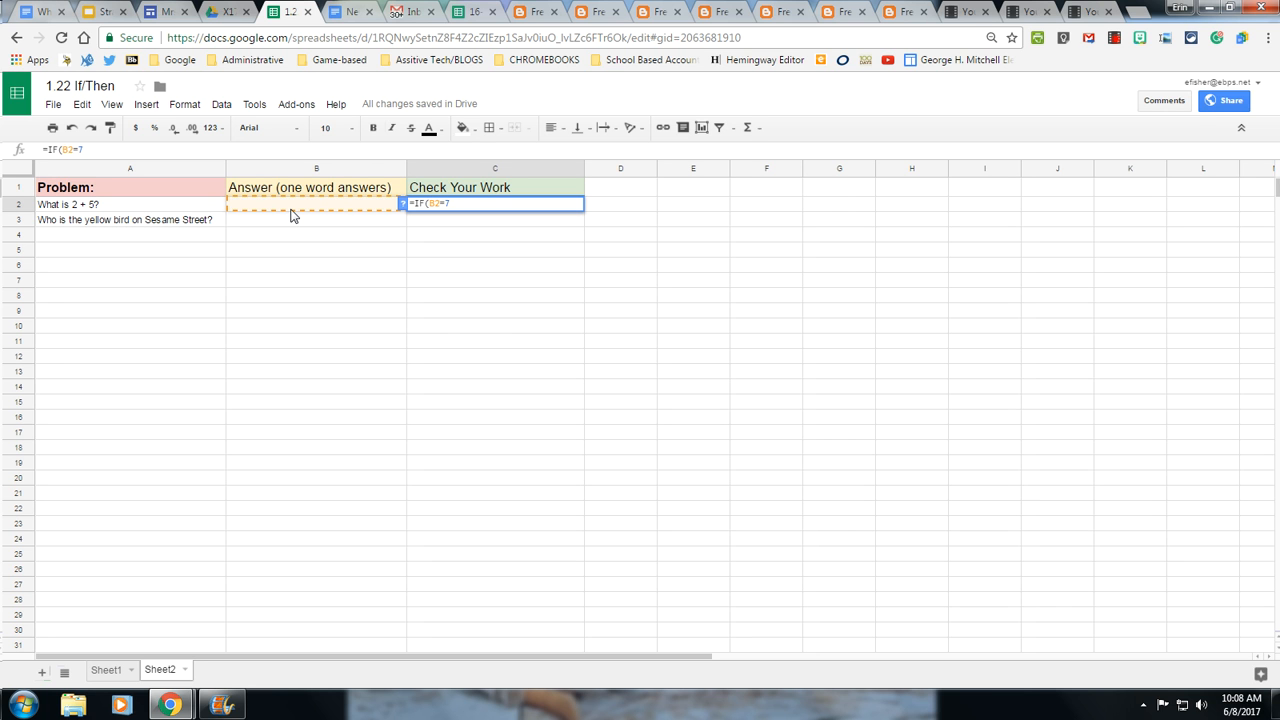
text(, )
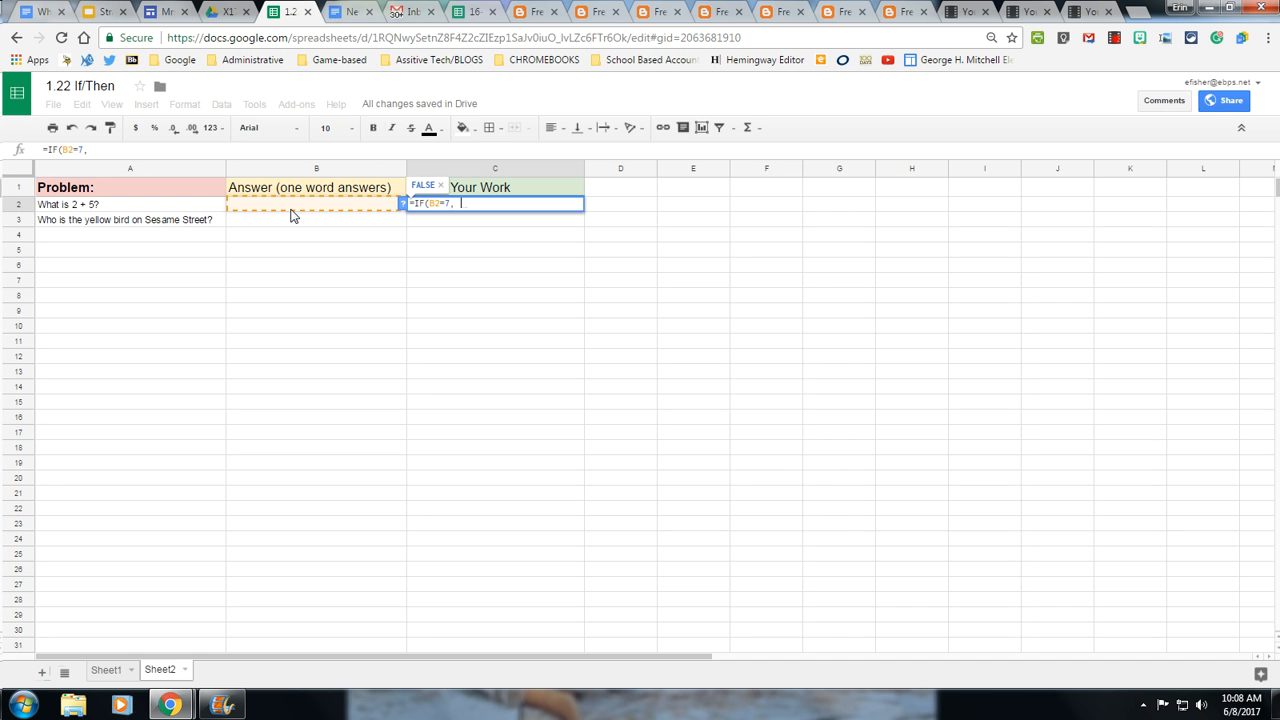
text("Nice Job)
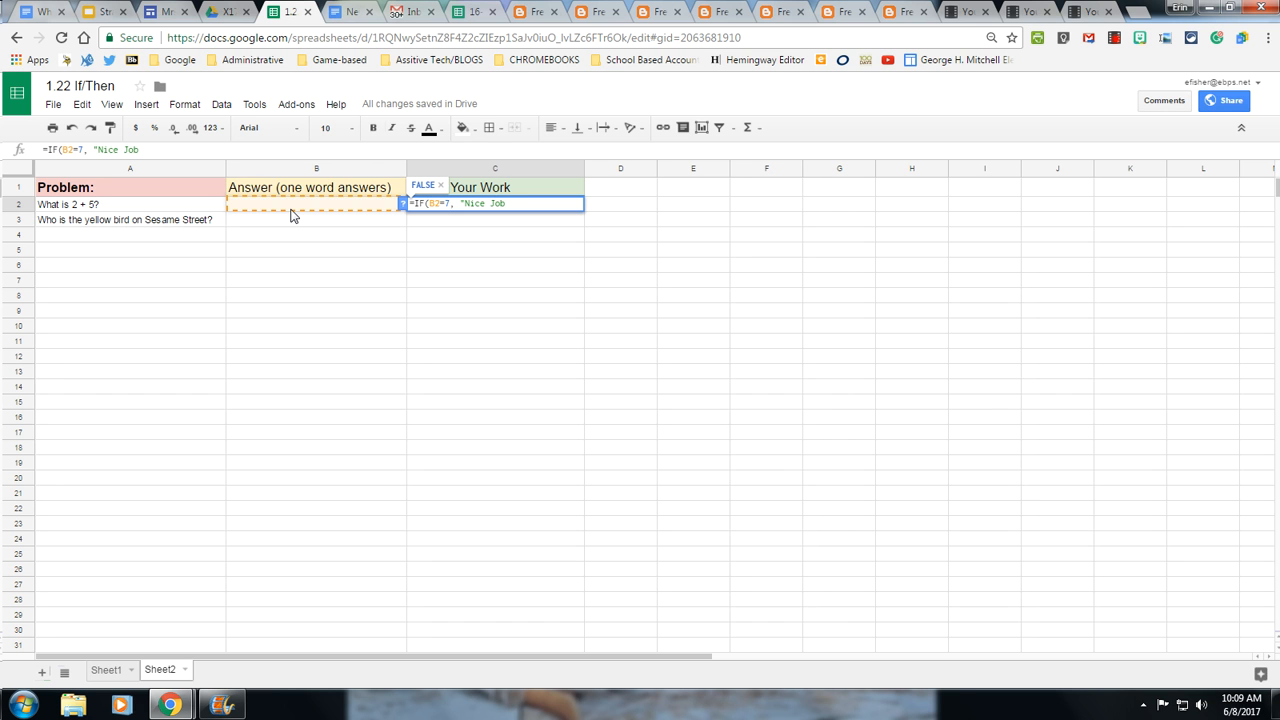
text(", )
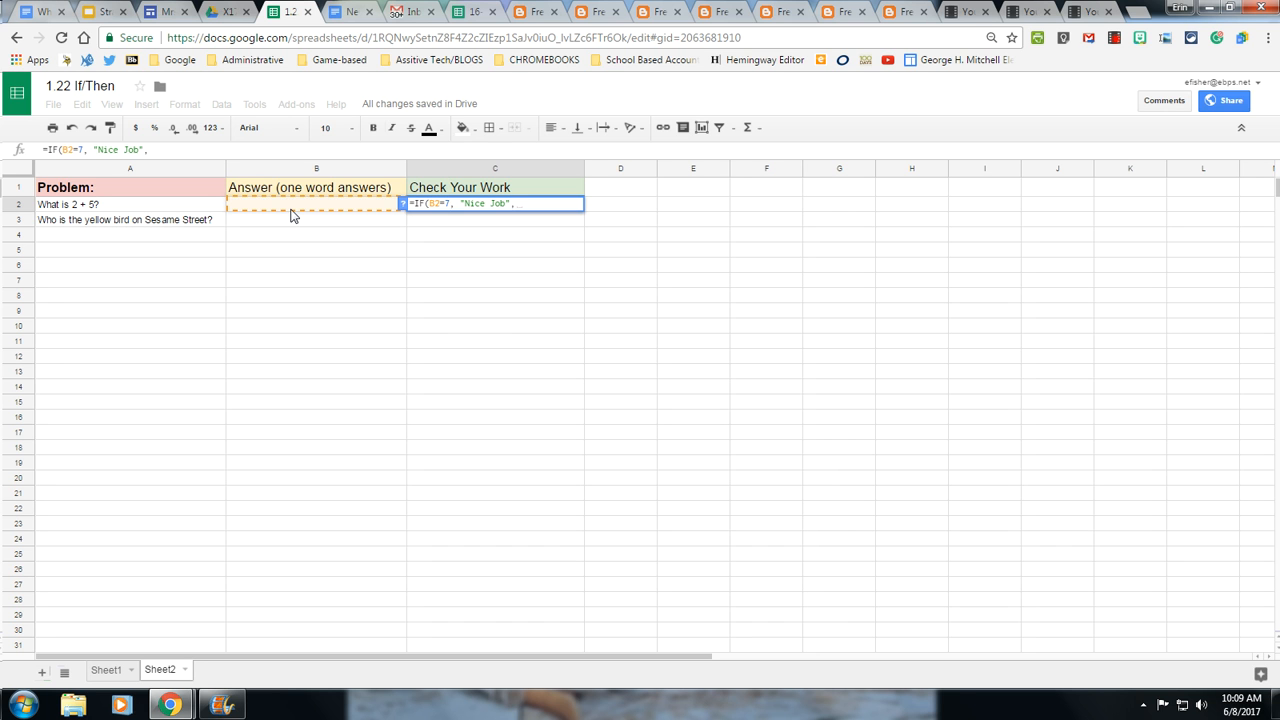
text("Try Again)
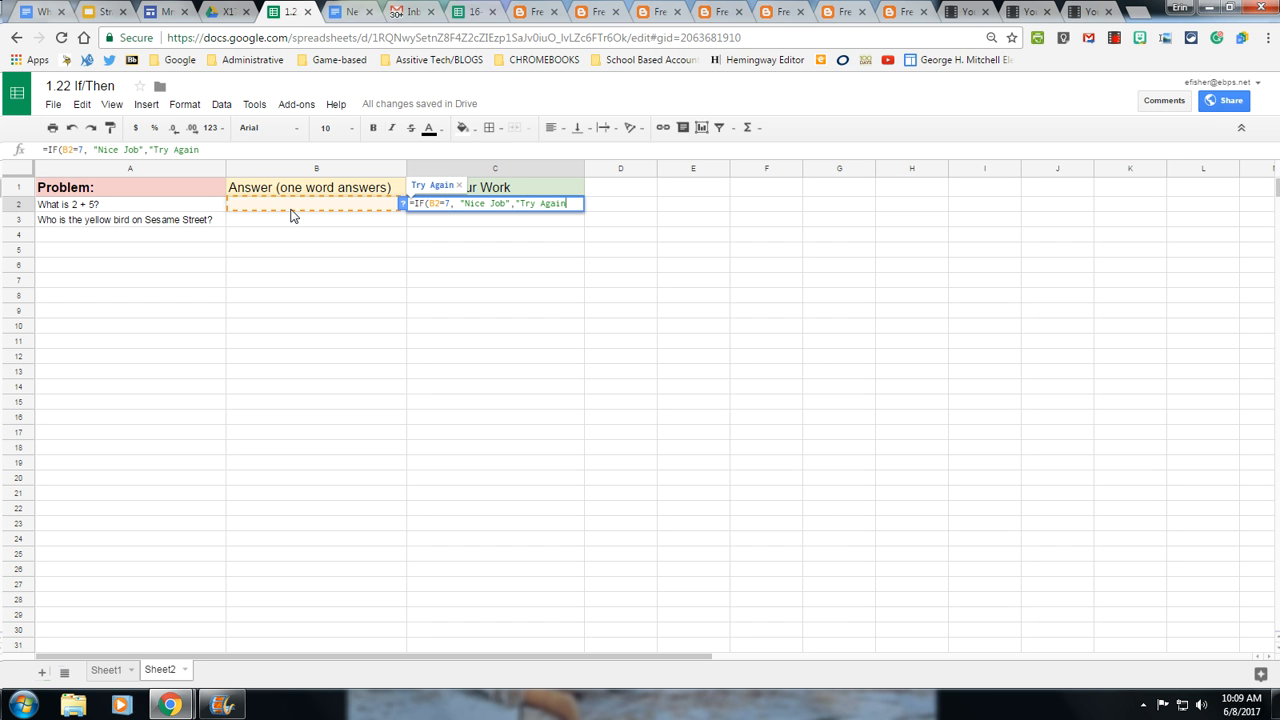
text("))
key(Return)
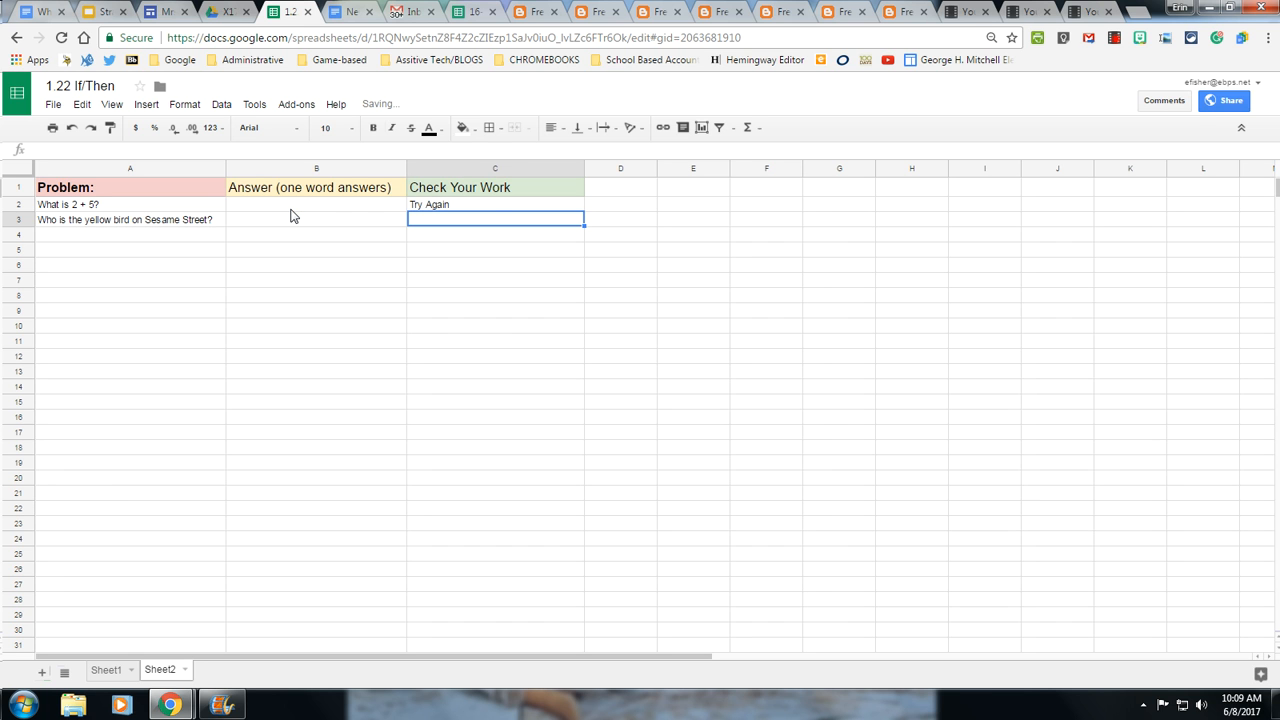
Fill the C2 formula down through C14 and review the cell references in the copied formulas.
click(488, 206)
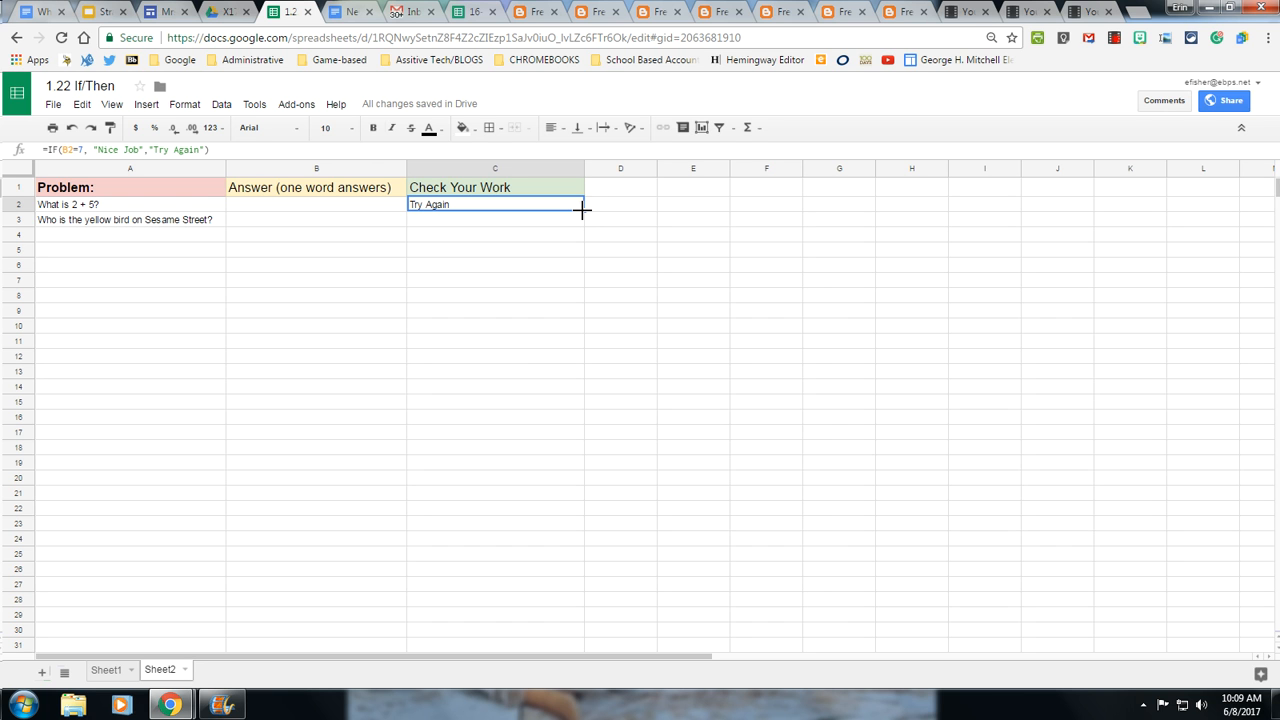
drag(582, 210, 584, 389)
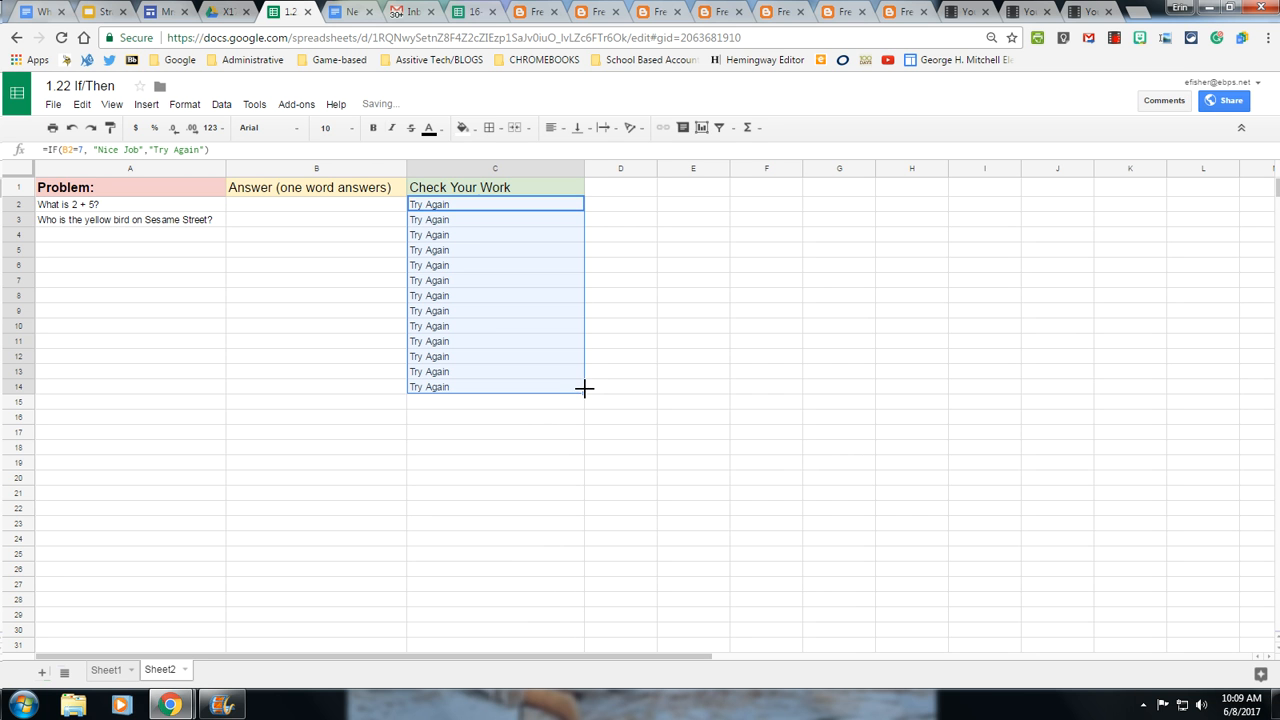
click(477, 220)
click(479, 235)
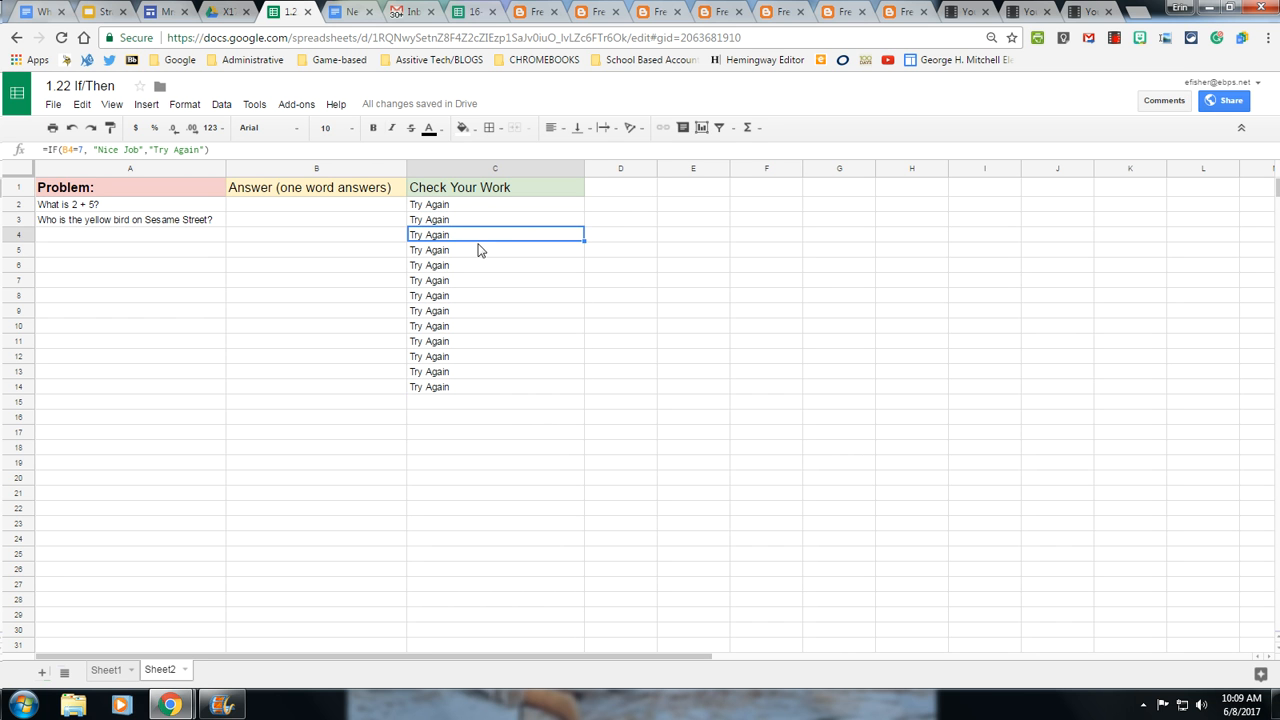
click(479, 251)
click(480, 266)
click(482, 281)
click(485, 311)
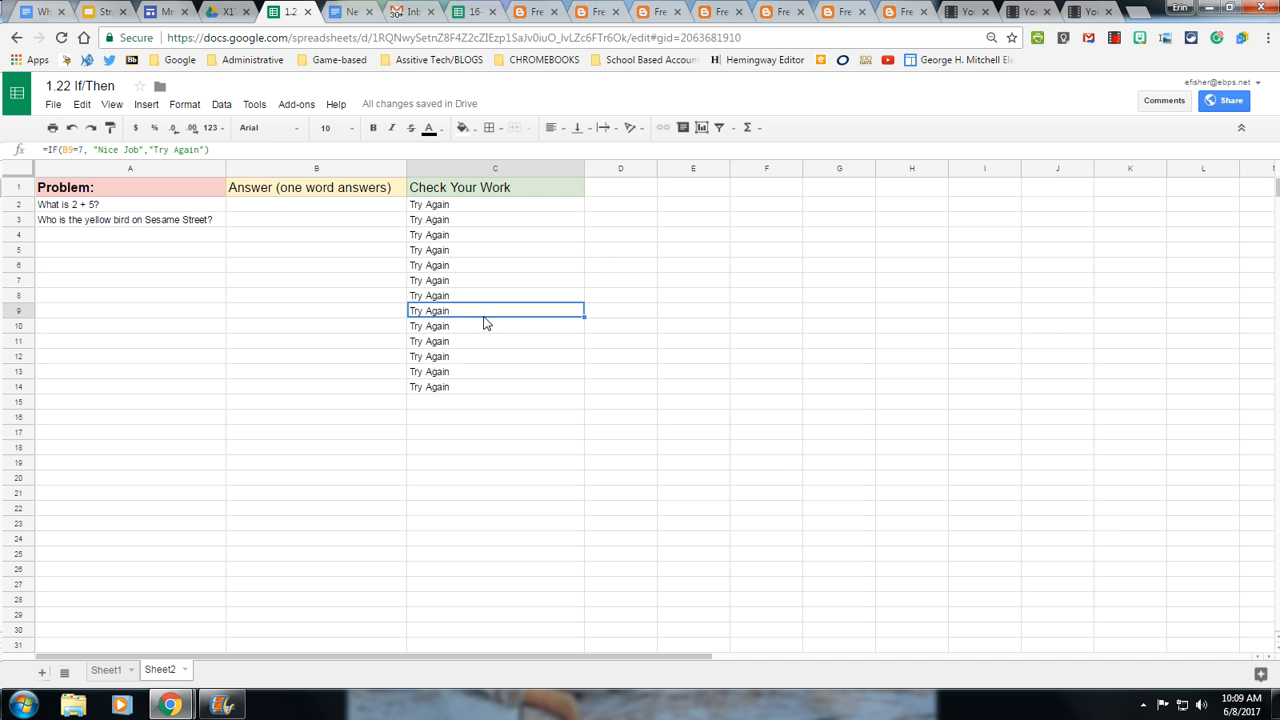
Change the expected answer in the C3 formula to "Big Bird" in quotation marks.
click(479, 221)
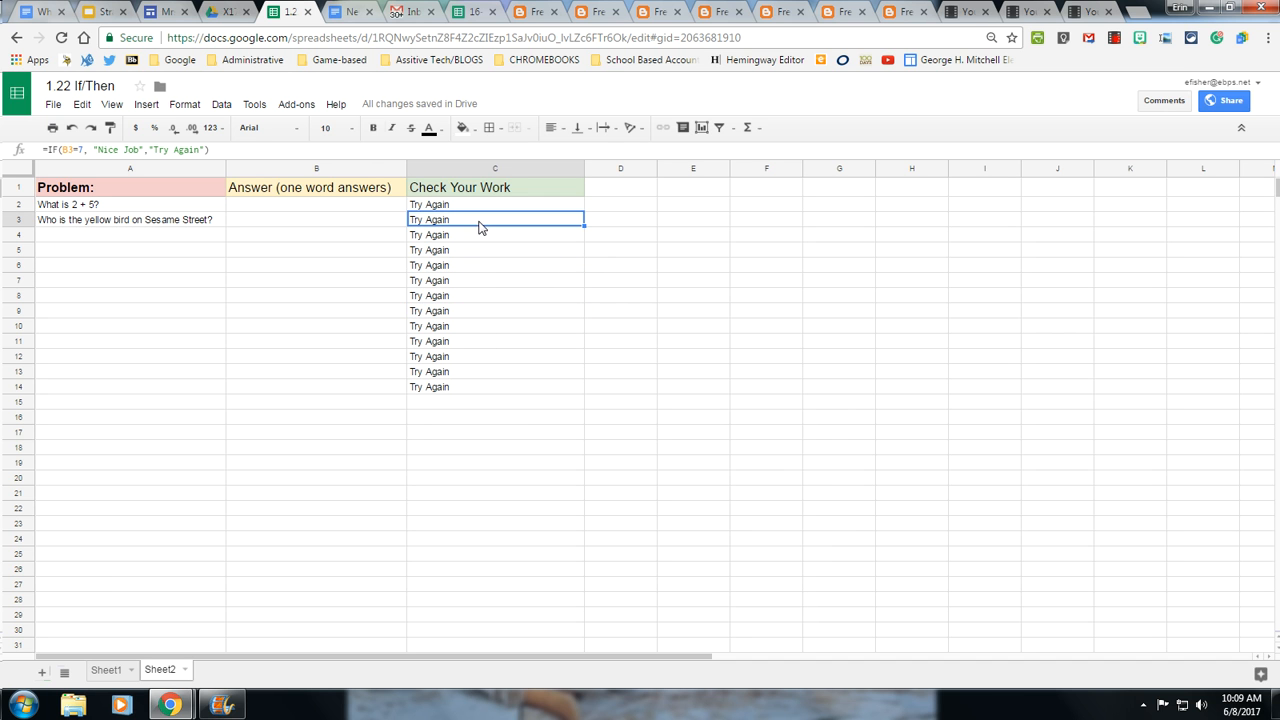
click(80, 150)
double_click(80, 150)
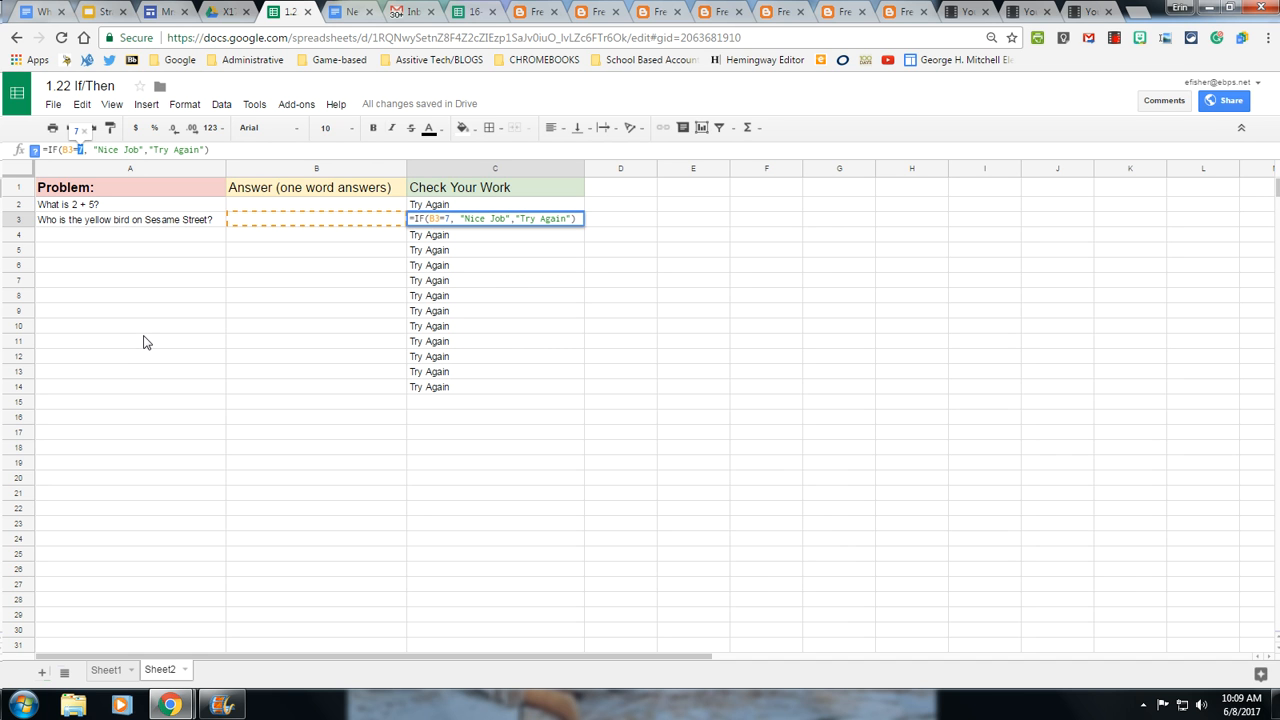
text("Big B)
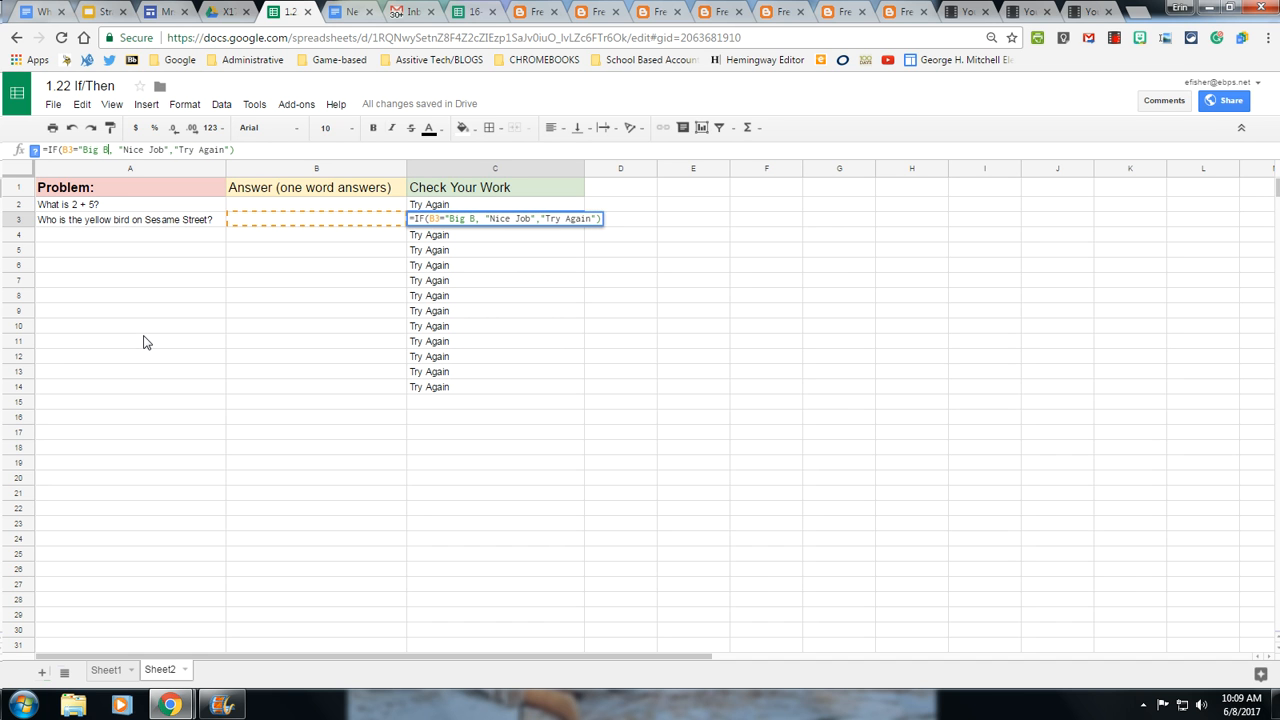
text(ird")
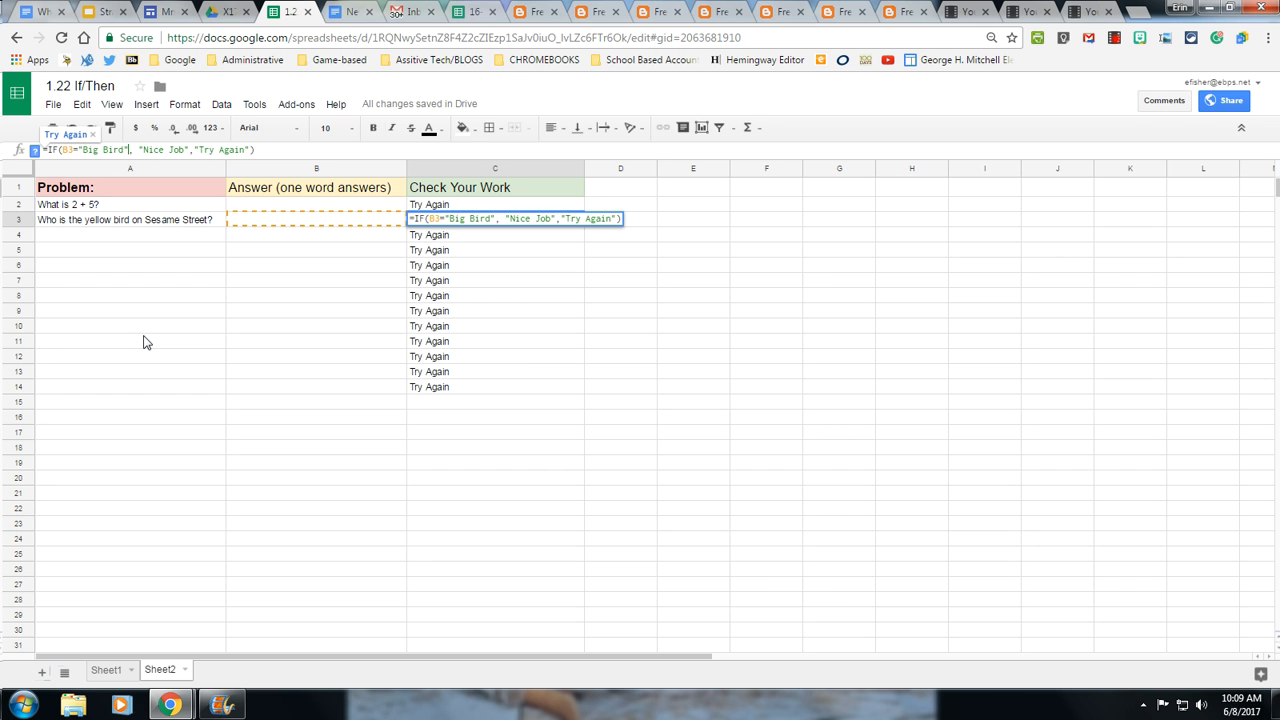
key(Return)
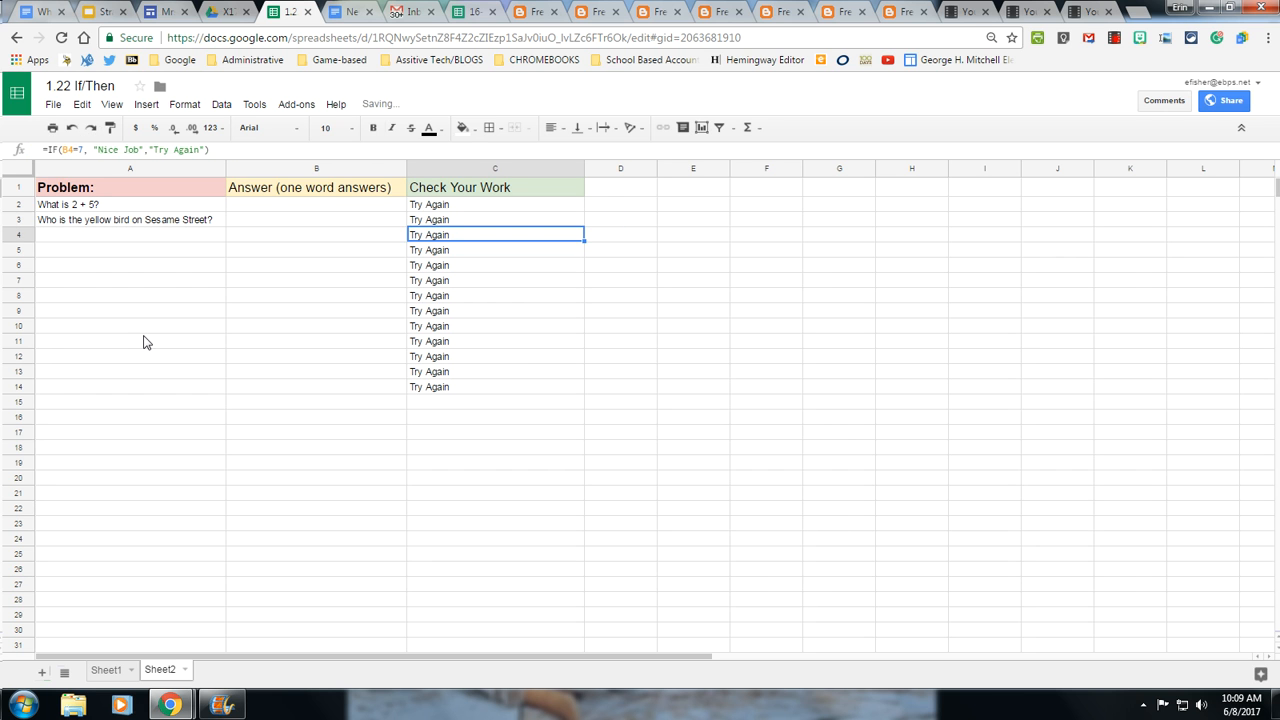
Enter the answer "Big Bird" in B3 to test the Sesame Street question's check formula.
key(Up)
key(Left)
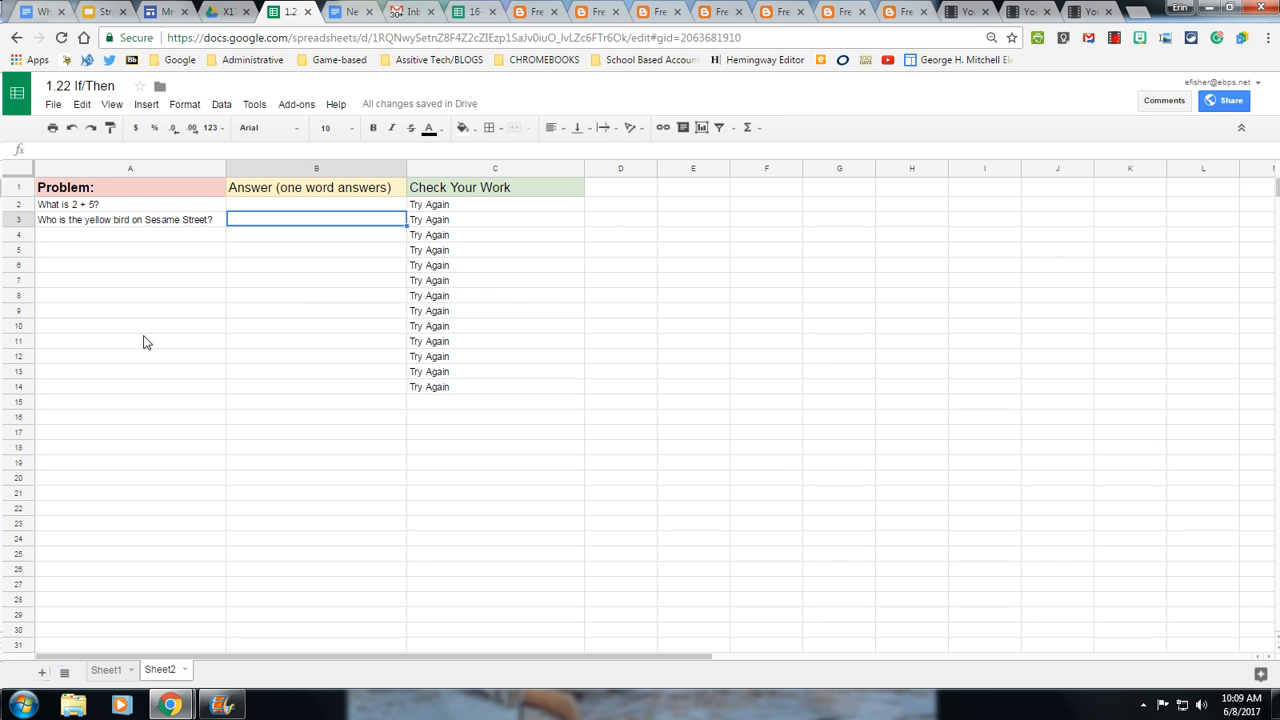
text(Big Bird)
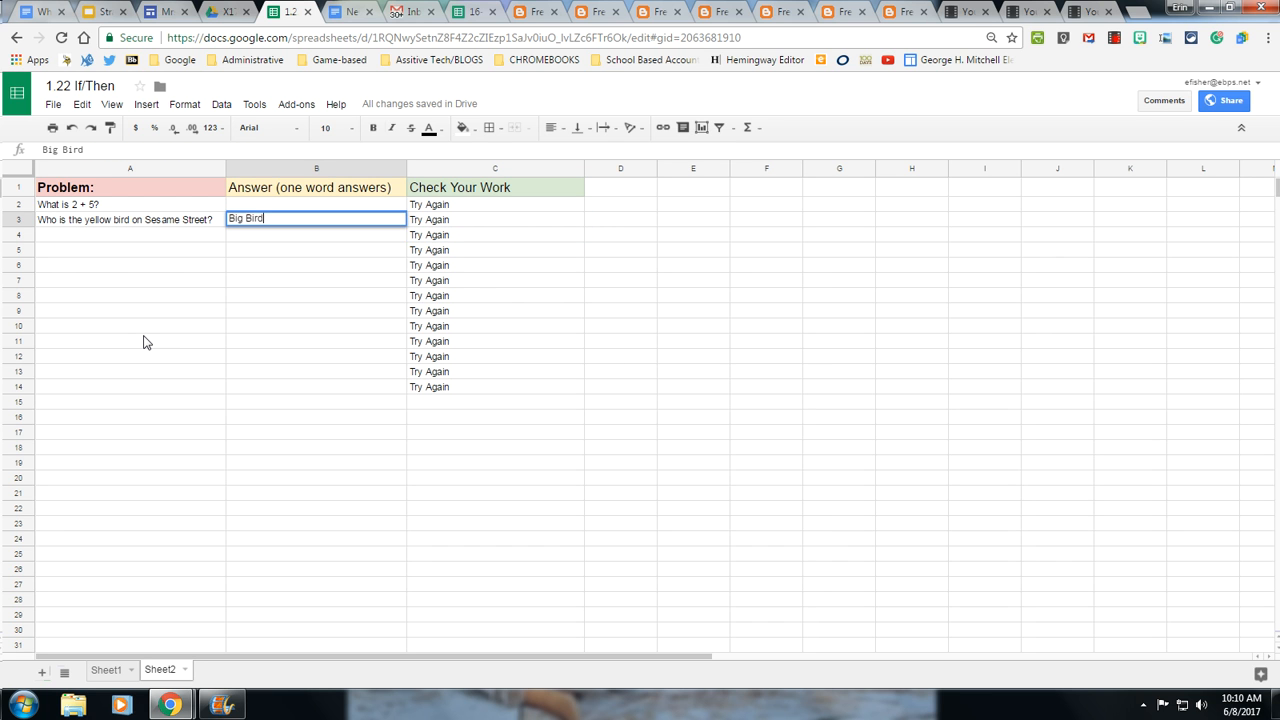
key(Return)
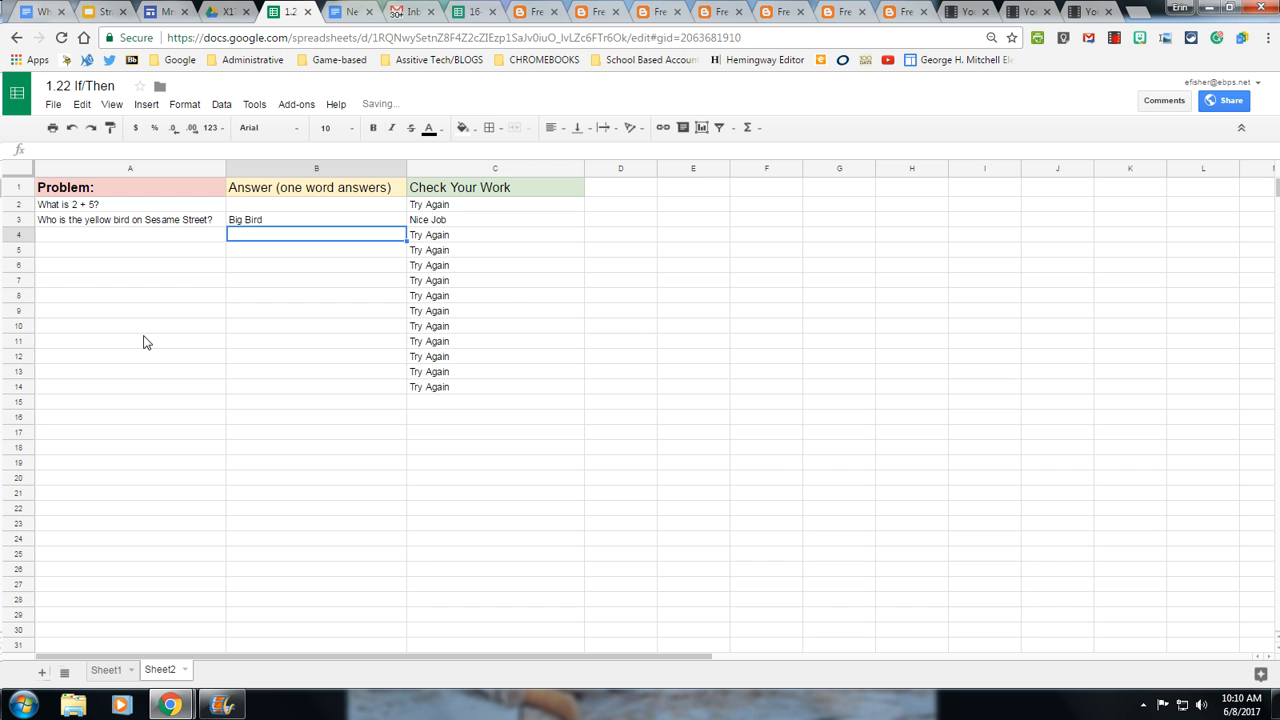
Enter the answer 7 in B2 to test the addition question's check formula.
key(Up)
key(Up)
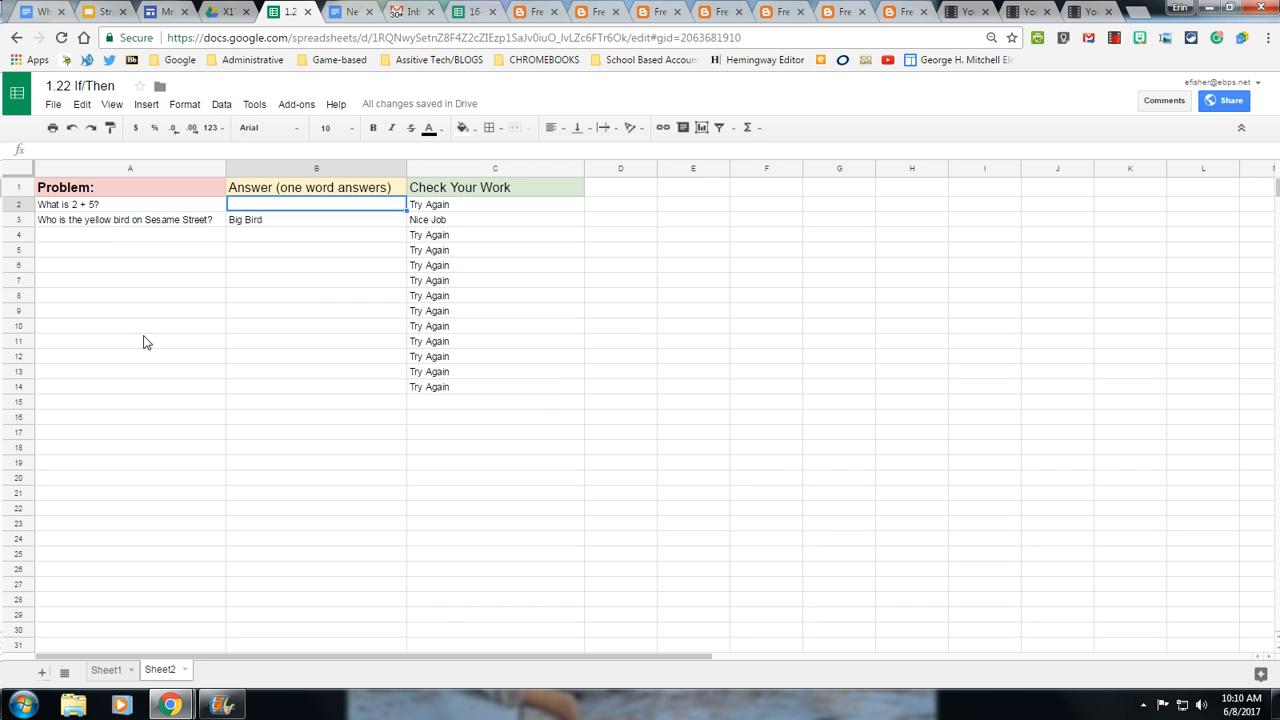
key(Down)
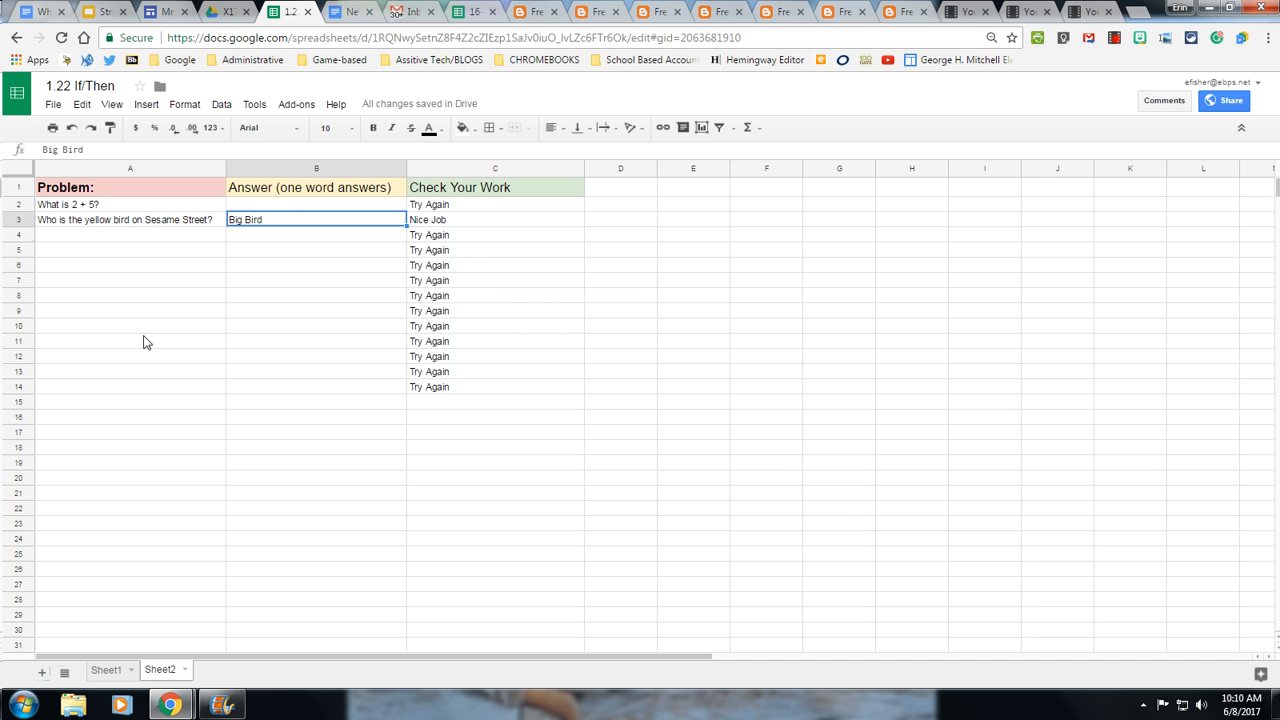
key(Up)
text(7)
key(Return)
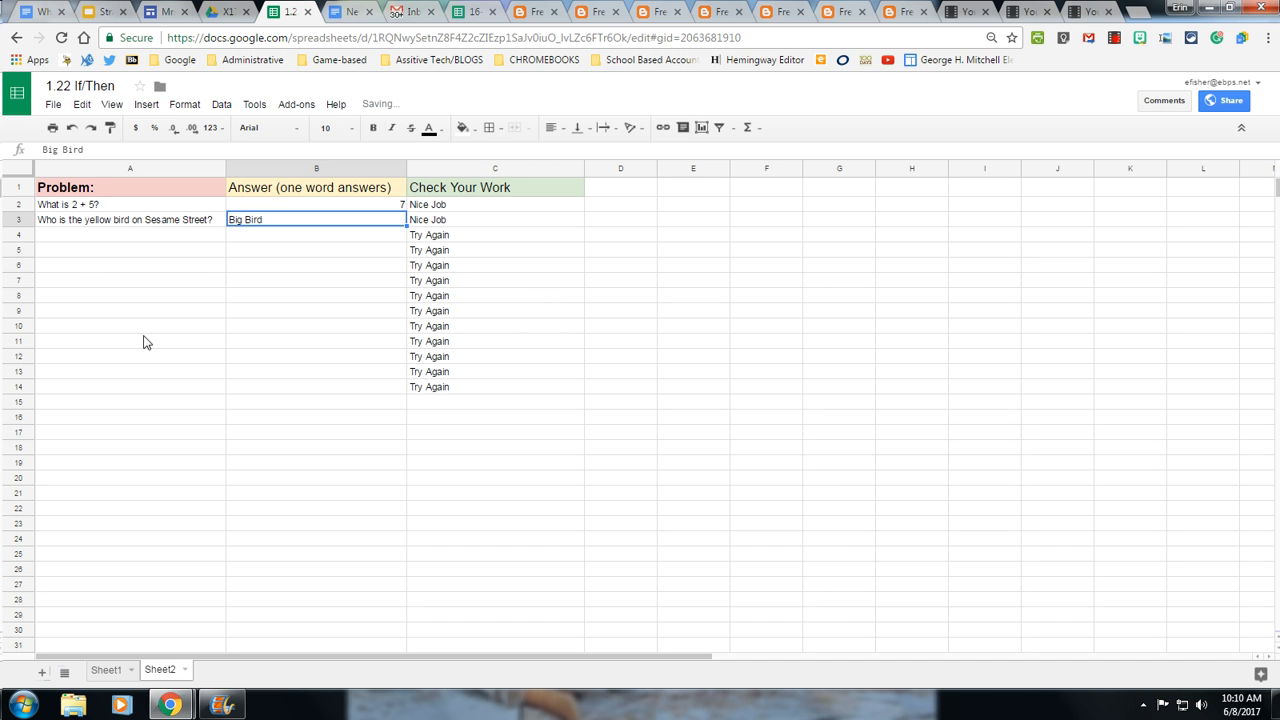
Examine the next empty question rows and the expected-answer part of the IF formula in C4, leaving the formula unedited.
click(155, 237)
key(Down)
key(Down)
key(Down)
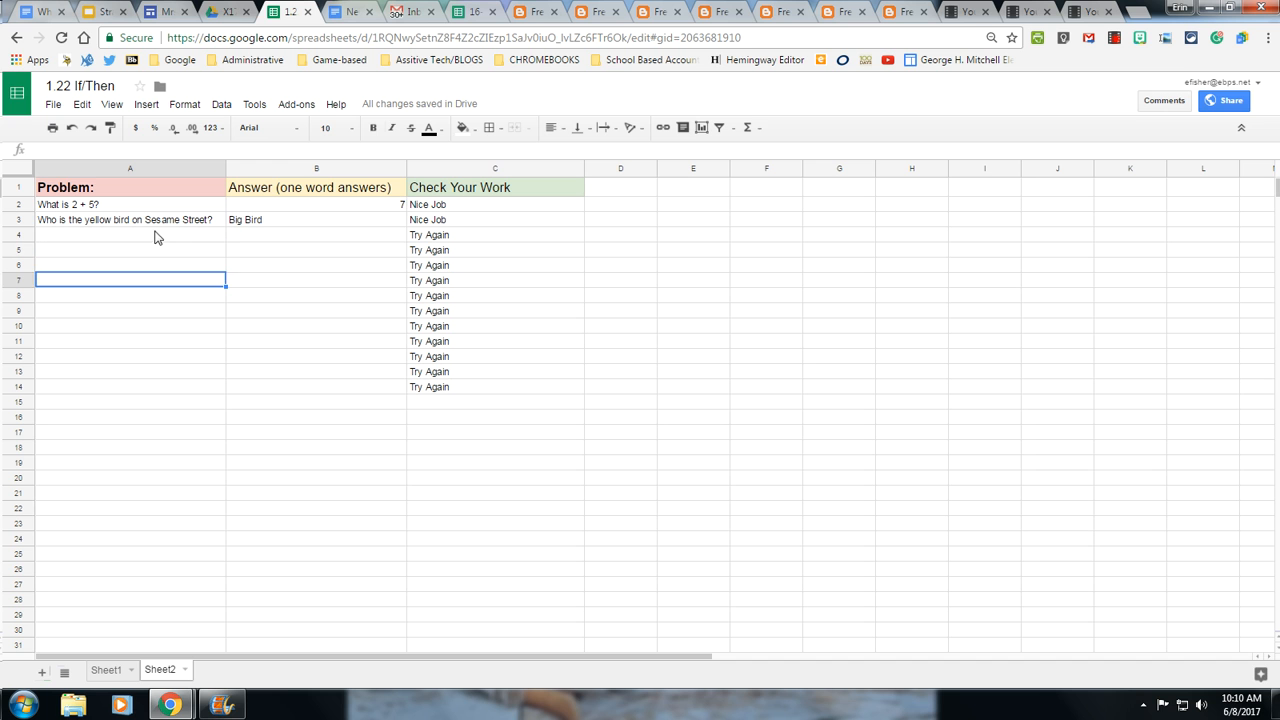
click(155, 237)
click(484, 237)
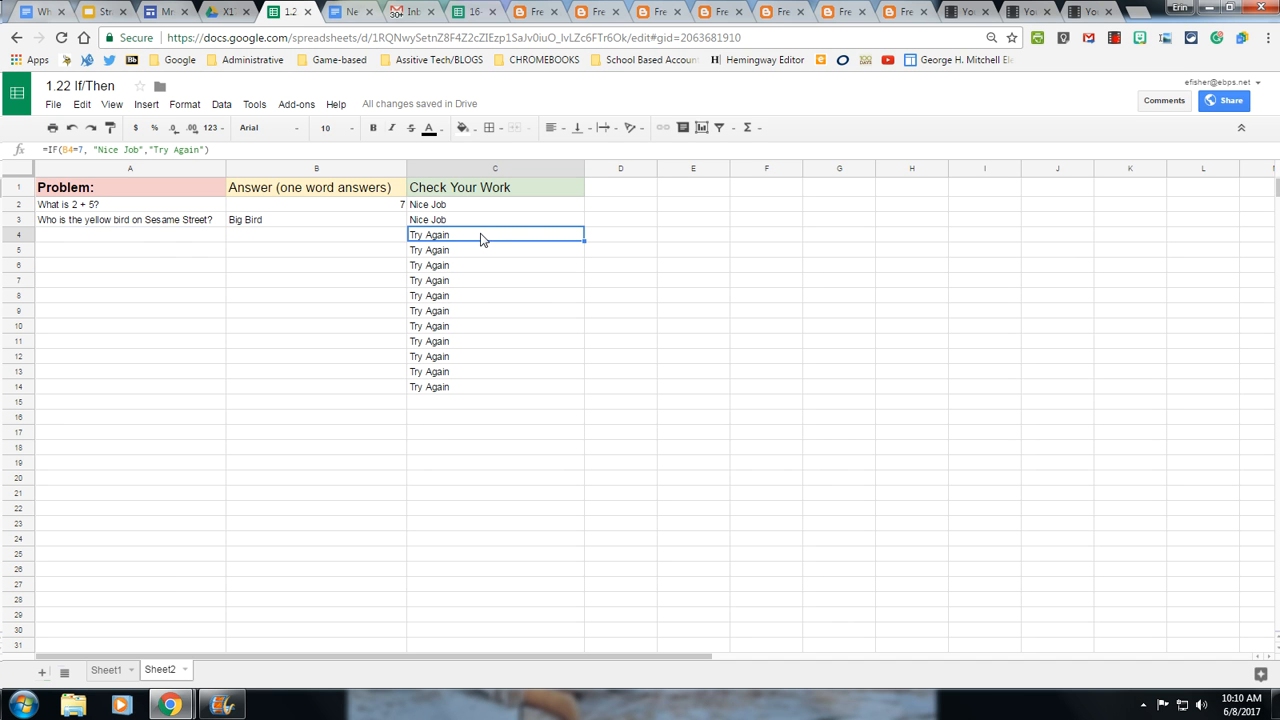
double_click(78, 150)
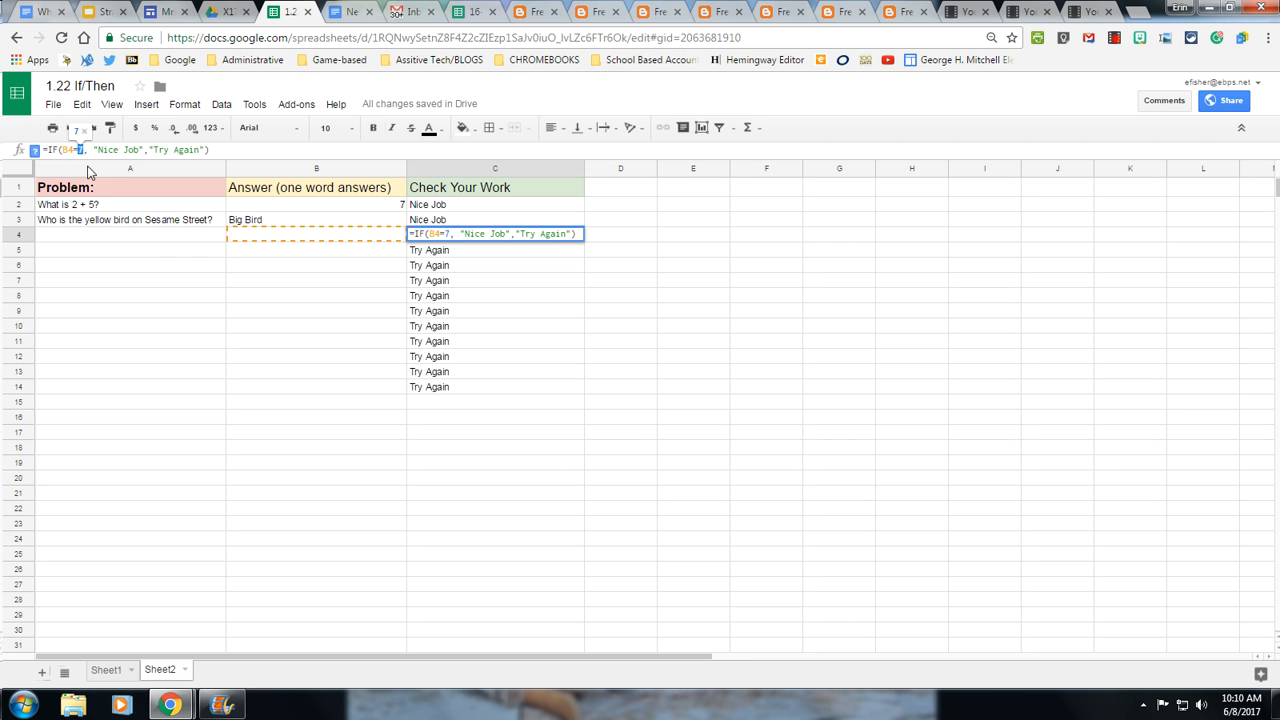
click(358, 450)
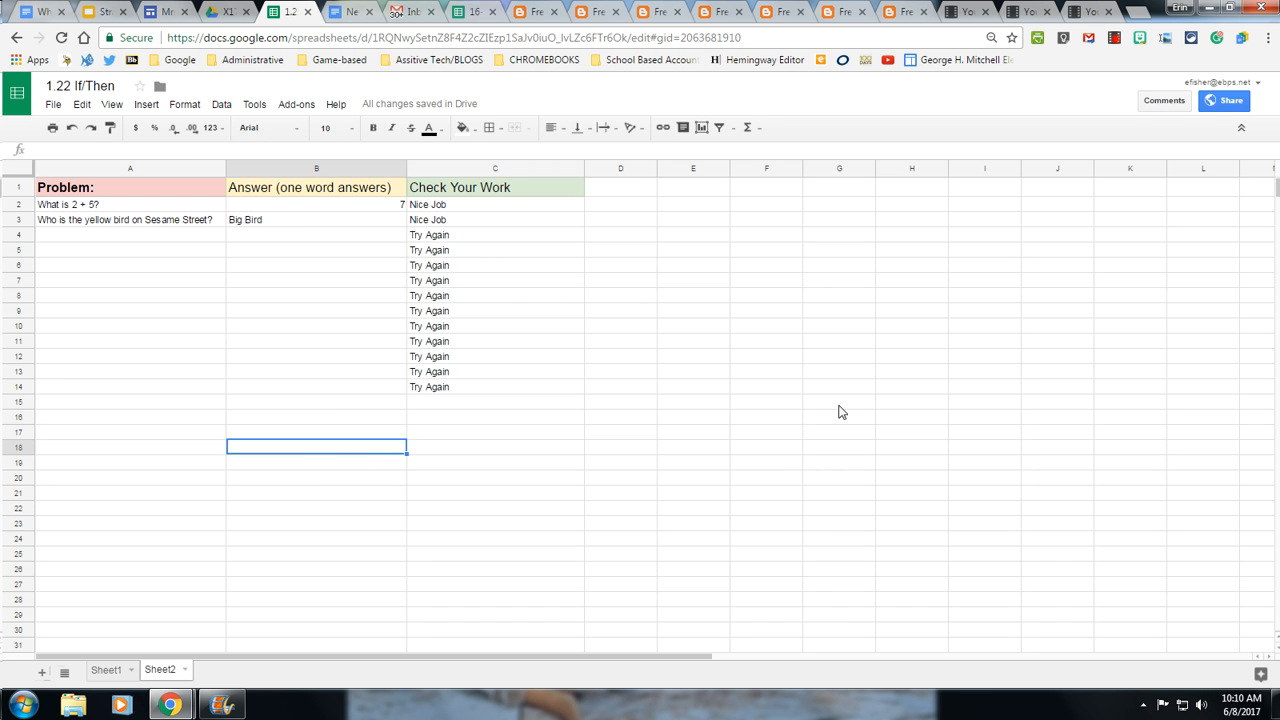